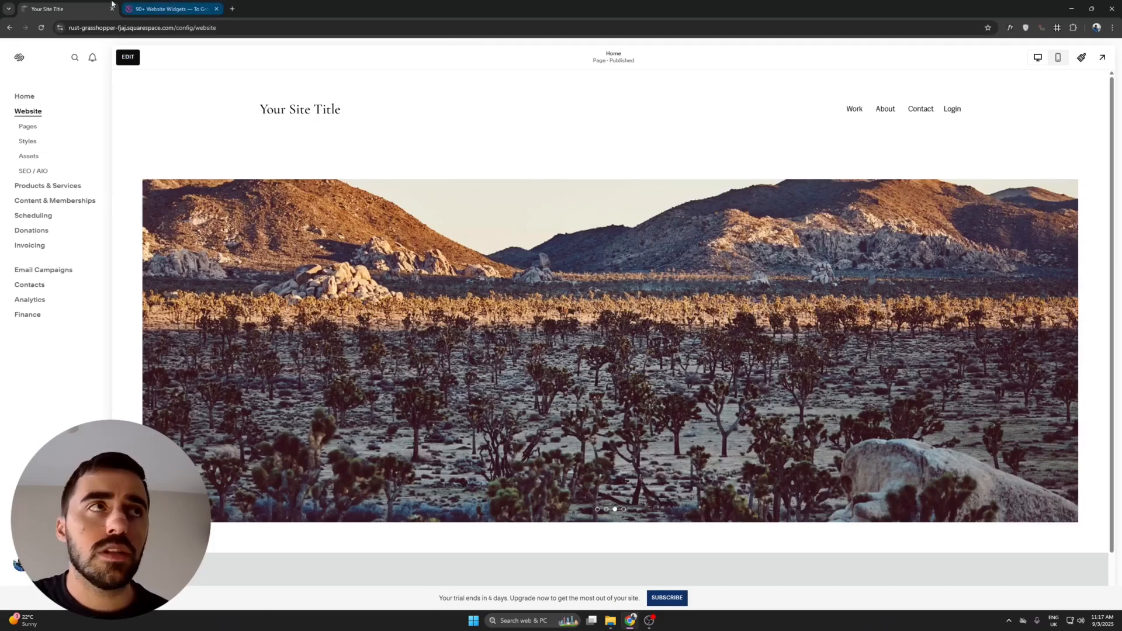
- Switch to Elfsight, open the Logo Showcase widget page and start creating a free widget
{"action": "left_click", "coordinate": [129, 3]}
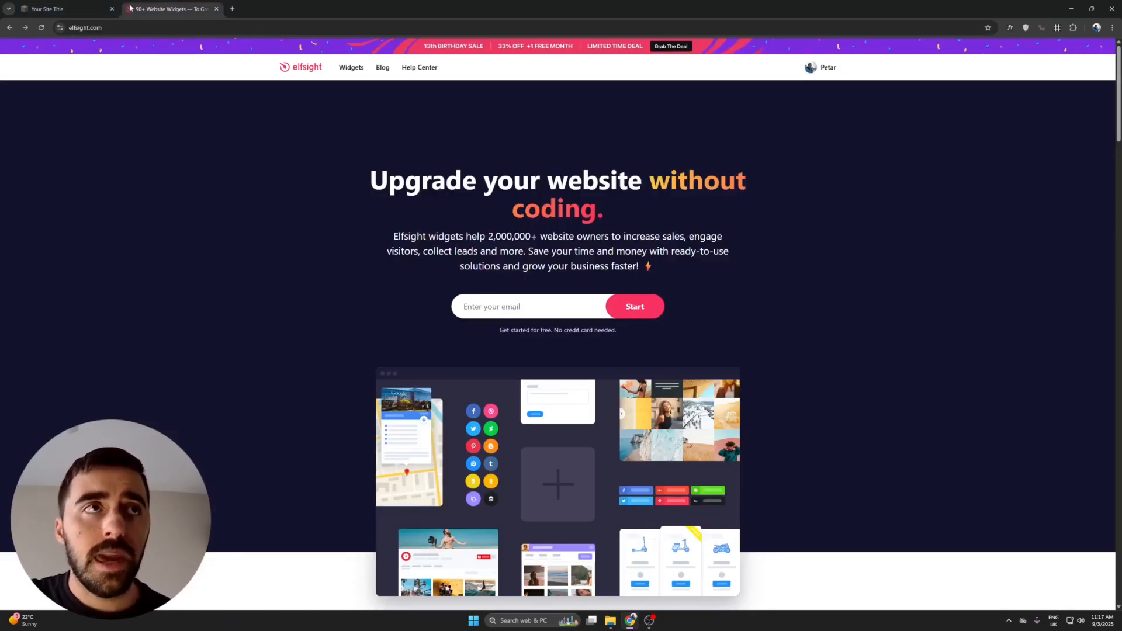
{"action": "mouse_move", "coordinate": [349, 69]}
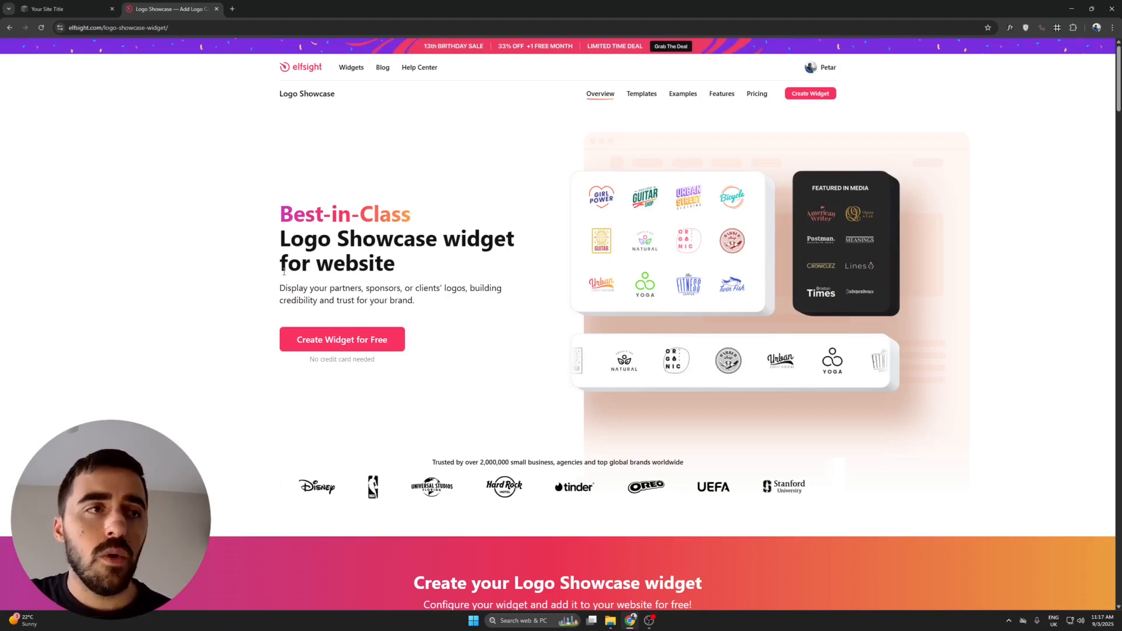
{"action": "left_click", "coordinate": [414, 339]}
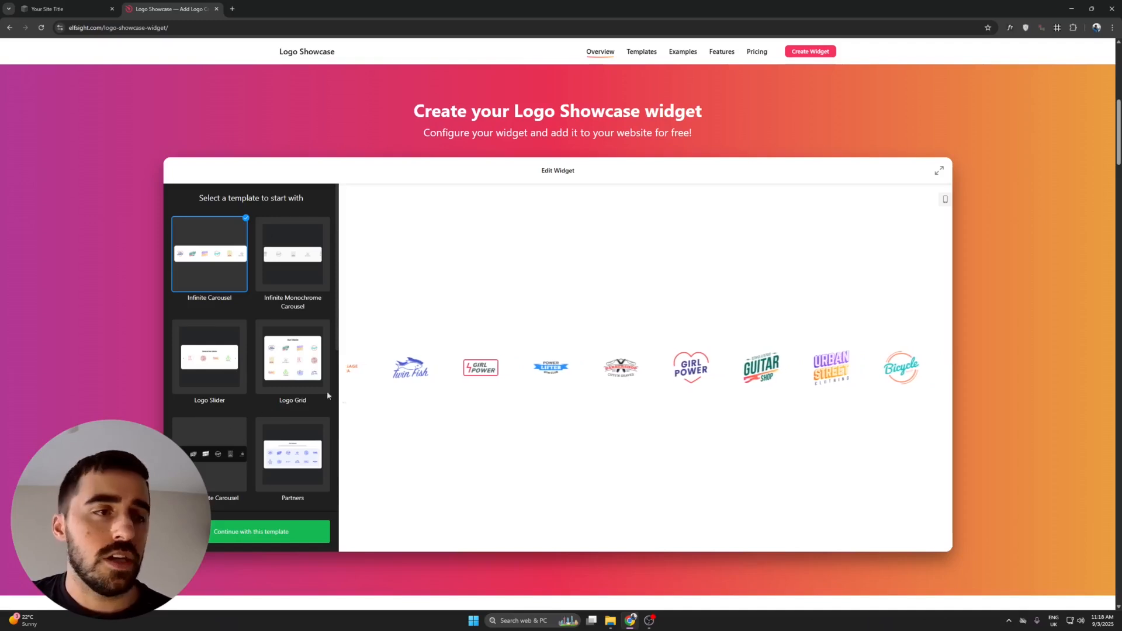
- Choose the Dark Infinite Carousel template for the logo widget and continue with it
{"action": "scroll", "coordinate": [217, 382], "scroll_direction": "down", "scroll_amount": 2}
{"action": "left_click", "coordinate": [217, 383]}
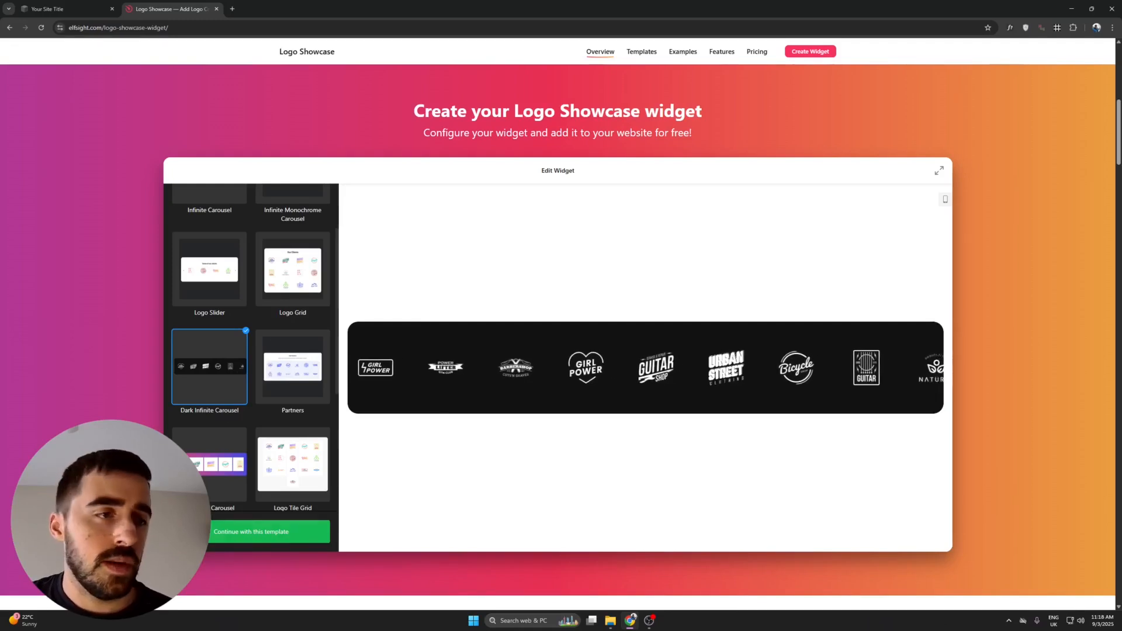
{"action": "left_click", "coordinate": [277, 536]}
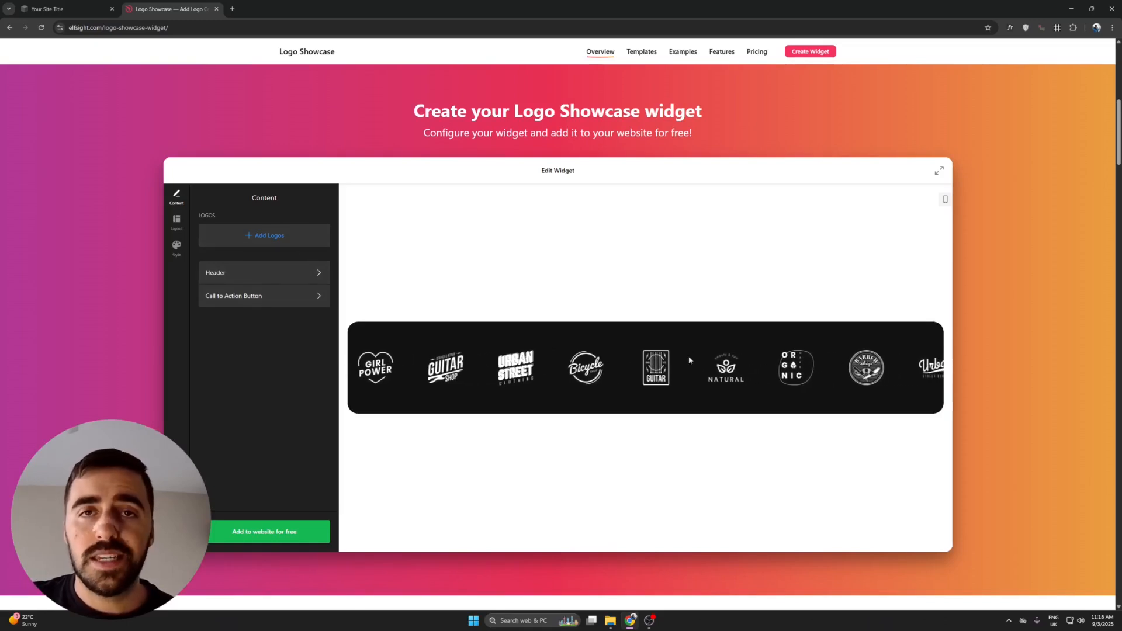
- Examine the widget's logo upload options and its header settings
{"action": "left_click", "coordinate": [274, 242]}
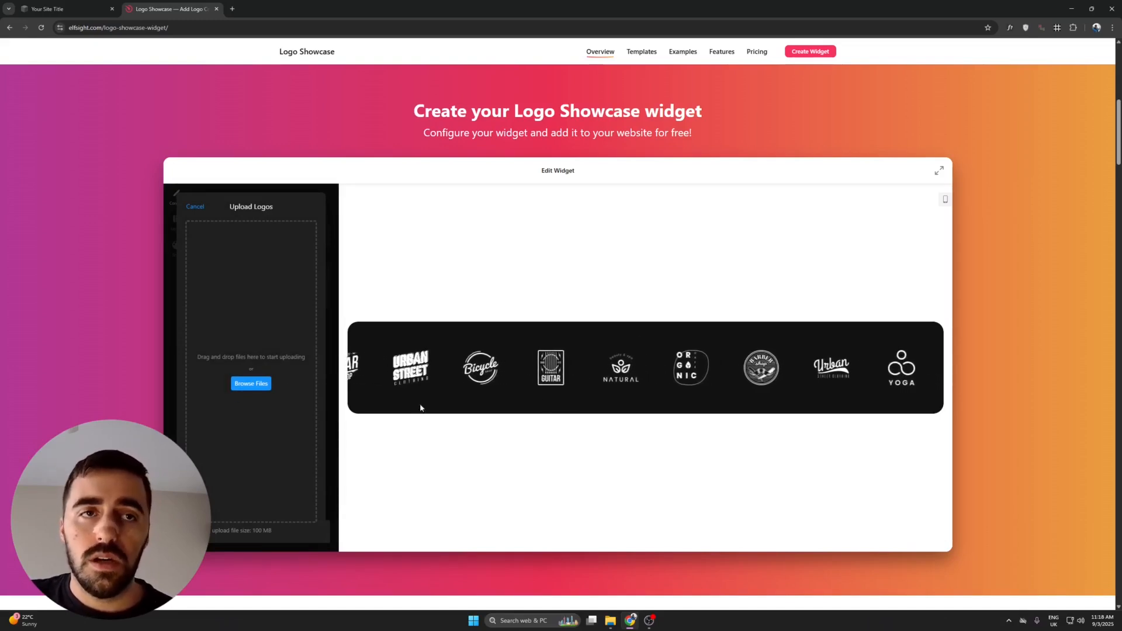
{"action": "left_click", "coordinate": [195, 208]}
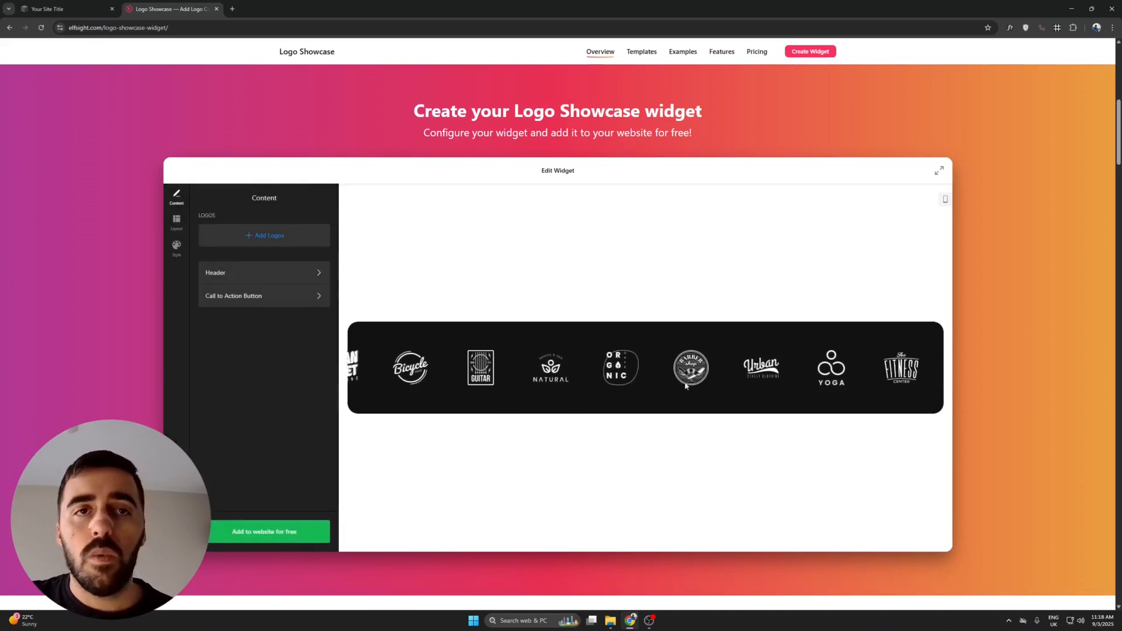
{"action": "left_click", "coordinate": [216, 275]}
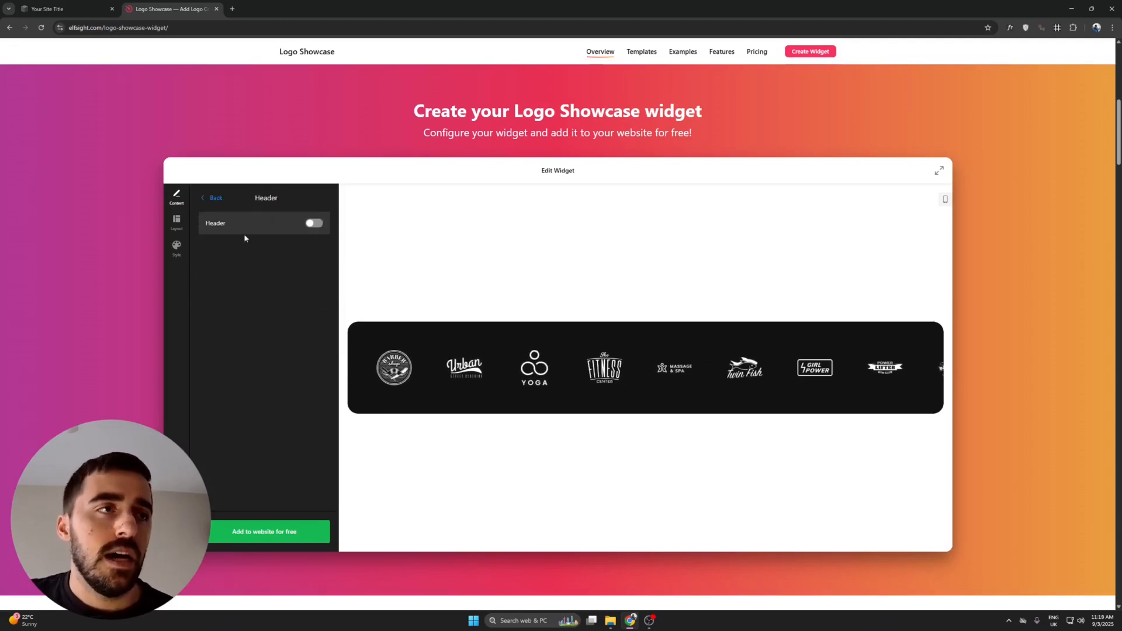
{"action": "left_click", "coordinate": [214, 197]}
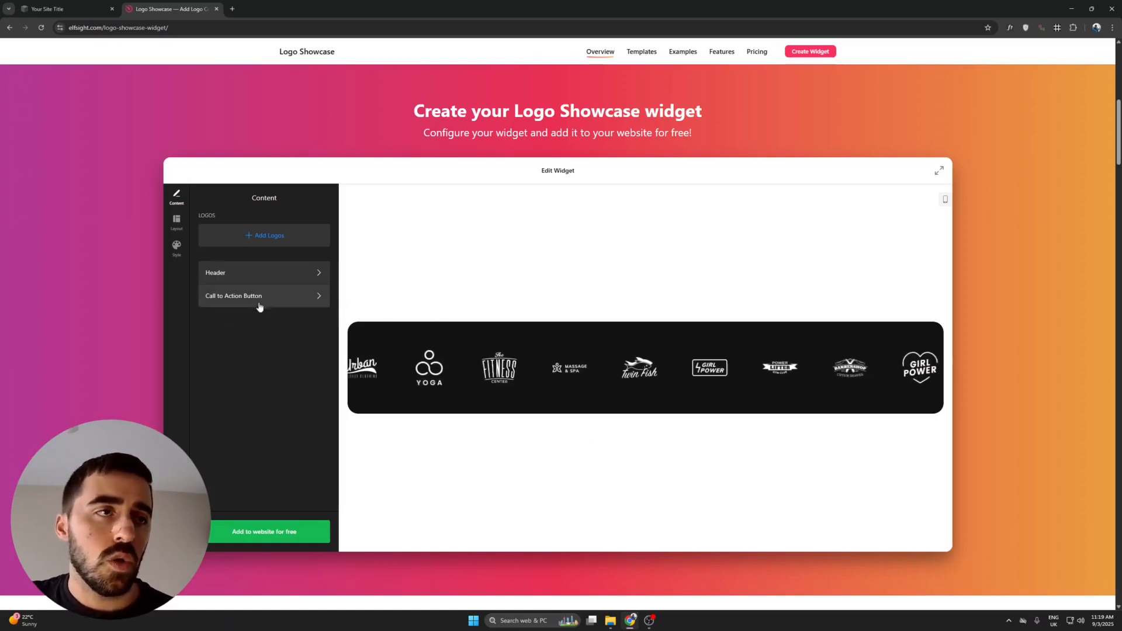
- Enable the widget's header and set its title to "Hello"
{"action": "left_click", "coordinate": [306, 280]}
{"action": "left_click", "coordinate": [314, 222]}
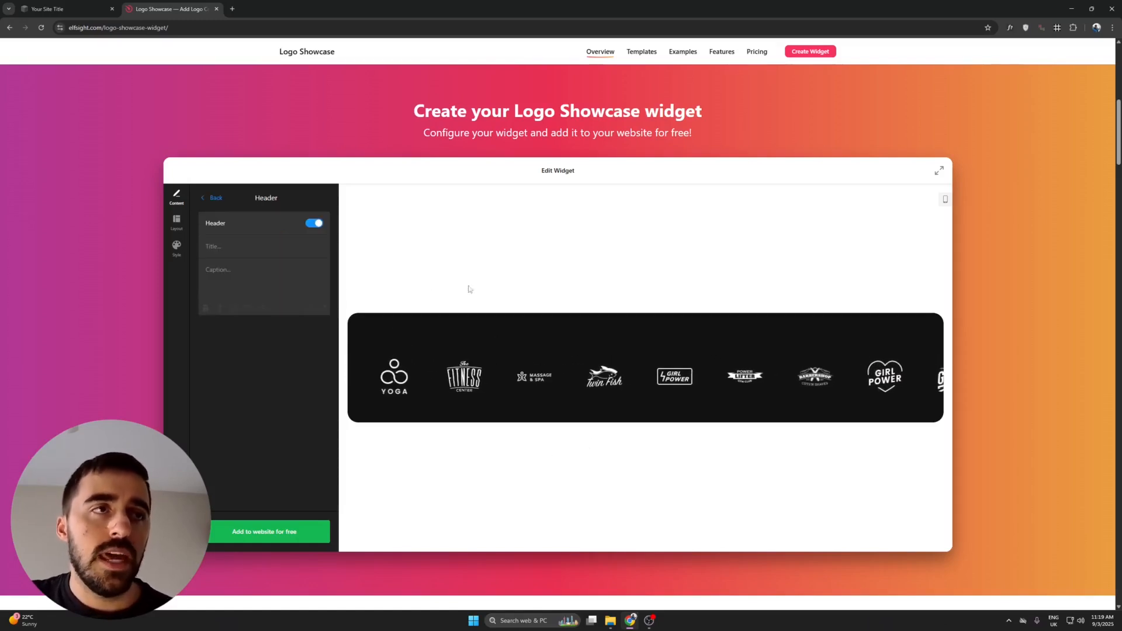
{"action": "left_click", "coordinate": [239, 252]}
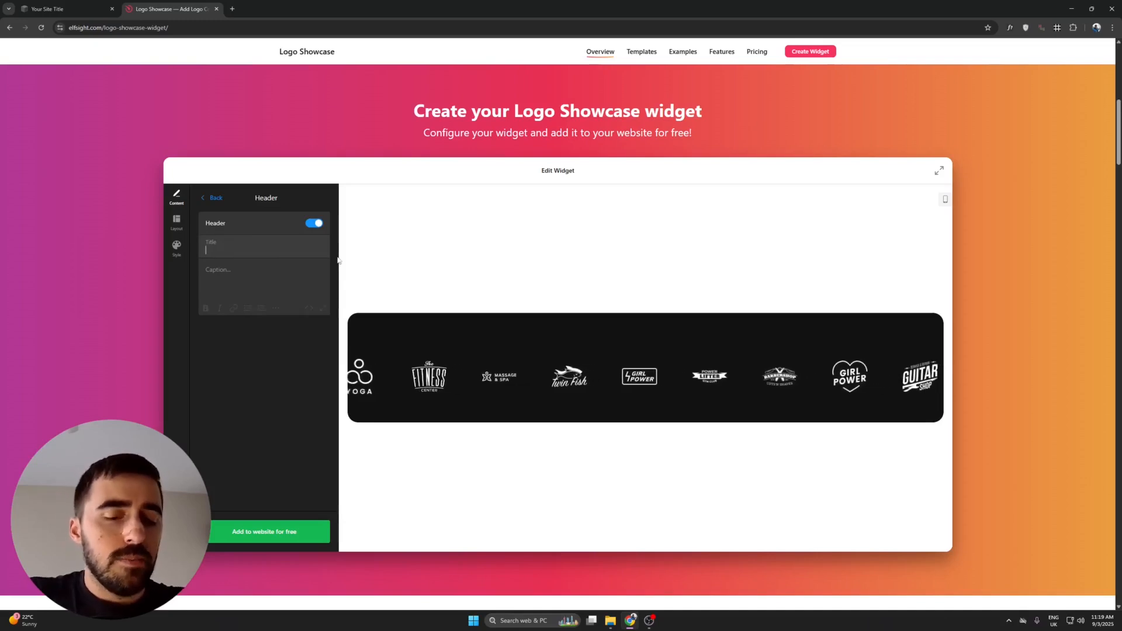
{"action": "type", "text": "Hello"}
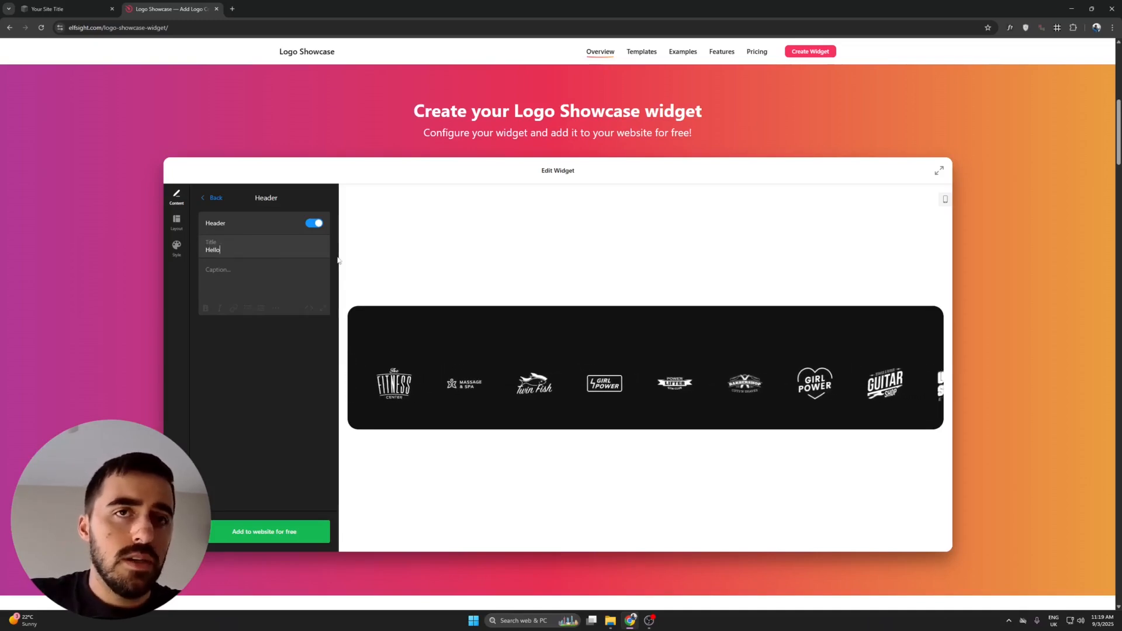
- Check the header title in the widget preview and enter "asdasd" as the header caption
{"action": "scroll", "coordinate": [443, 267], "scroll_direction": "down", "scroll_amount": 3}
{"action": "left_click_drag", "start_coordinate": [632, 211], "coordinate": [664, 212]}
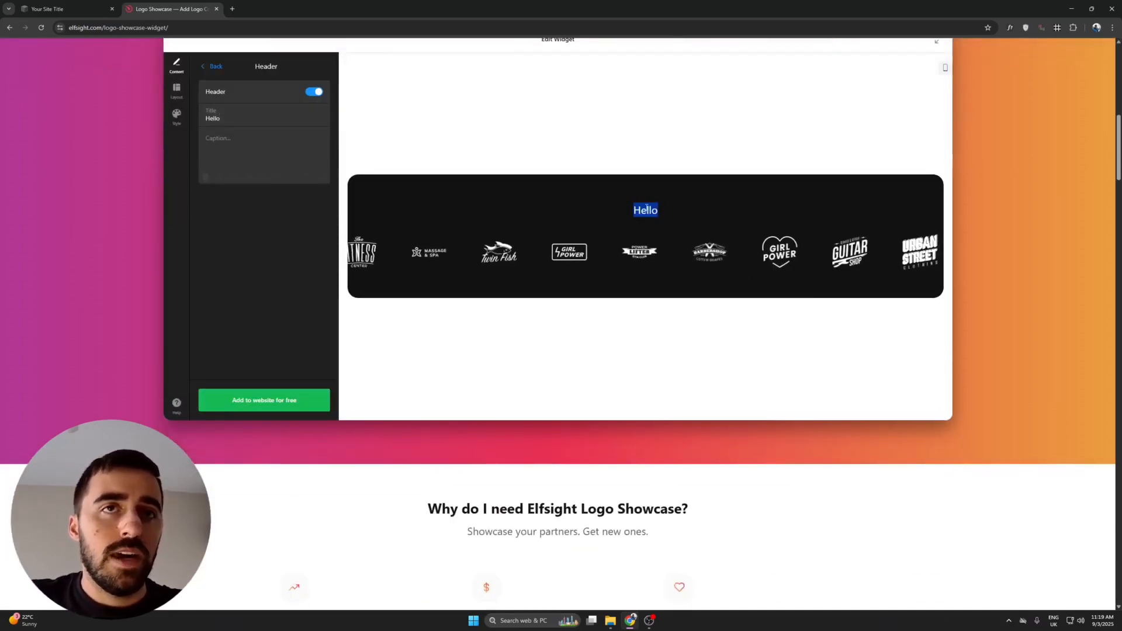
{"action": "scroll", "coordinate": [528, 221], "scroll_direction": "up", "scroll_amount": 3}
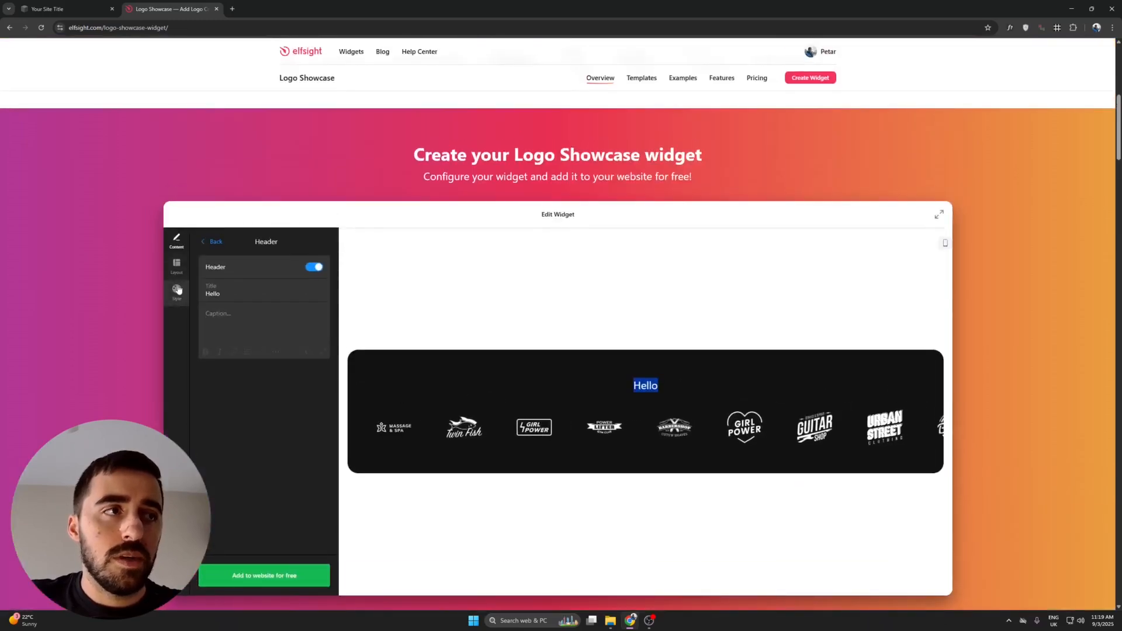
{"action": "left_click", "coordinate": [324, 320]}
{"action": "type", "text": "asdasd"}
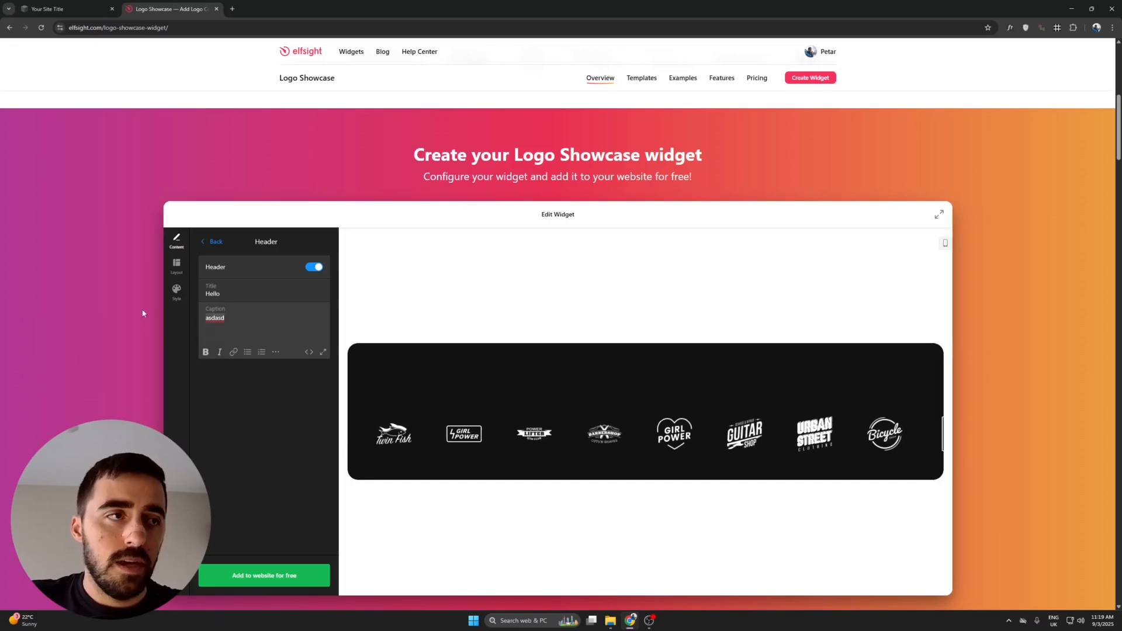
- Turn off the widget's header and return to the main content settings
{"action": "left_click", "coordinate": [314, 267]}
{"action": "scroll", "coordinate": [219, 218], "scroll_direction": "down", "scroll_amount": 1}
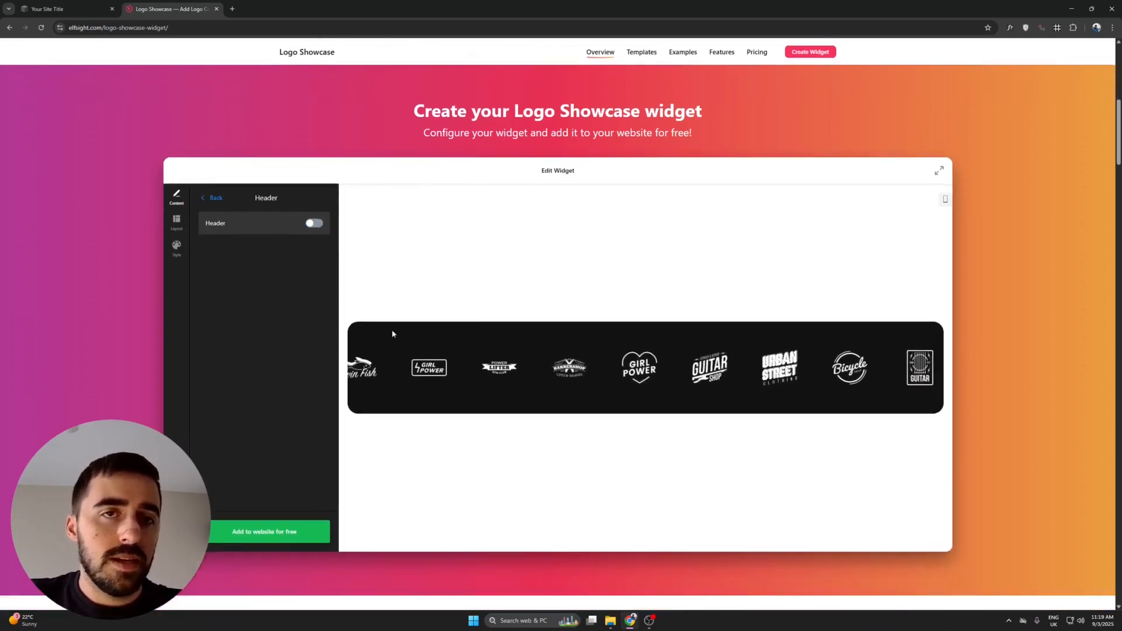
{"action": "left_click", "coordinate": [214, 198]}
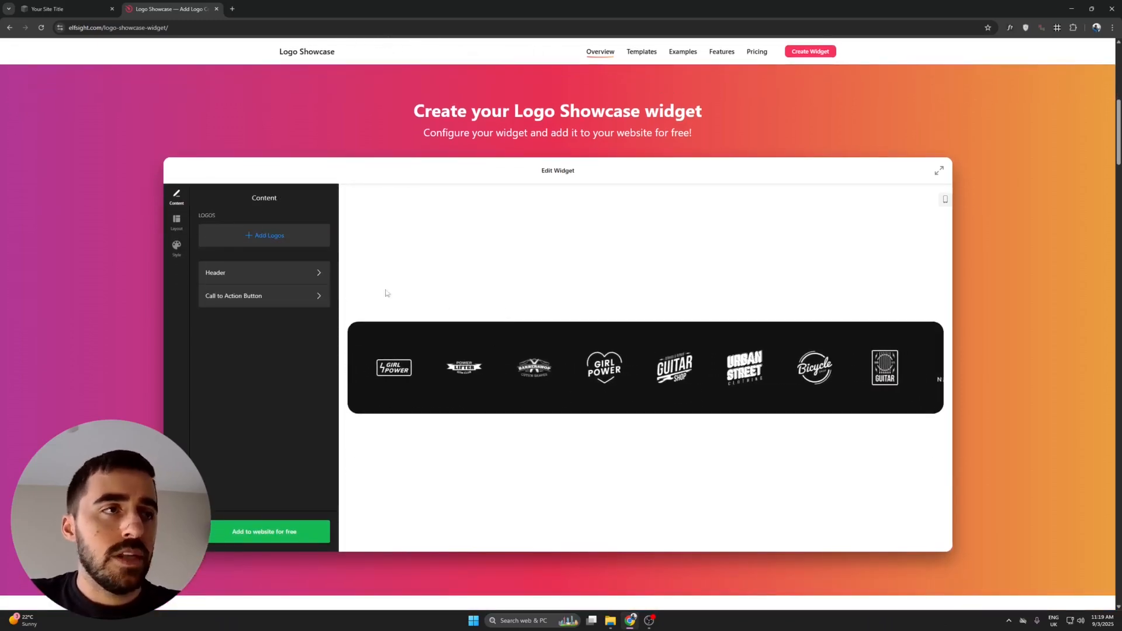
- Change the widget's layout to Carousel and swipe through the logos in the preview
{"action": "left_click", "coordinate": [176, 221]}
{"action": "left_click", "coordinate": [176, 256]}
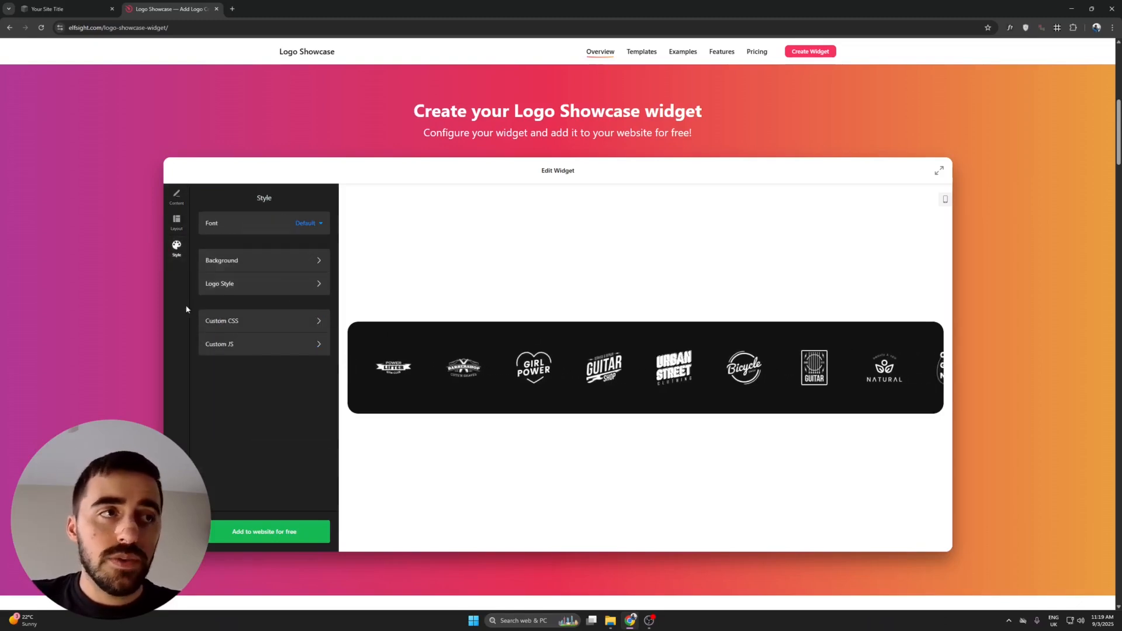
{"action": "left_click", "coordinate": [177, 222]}
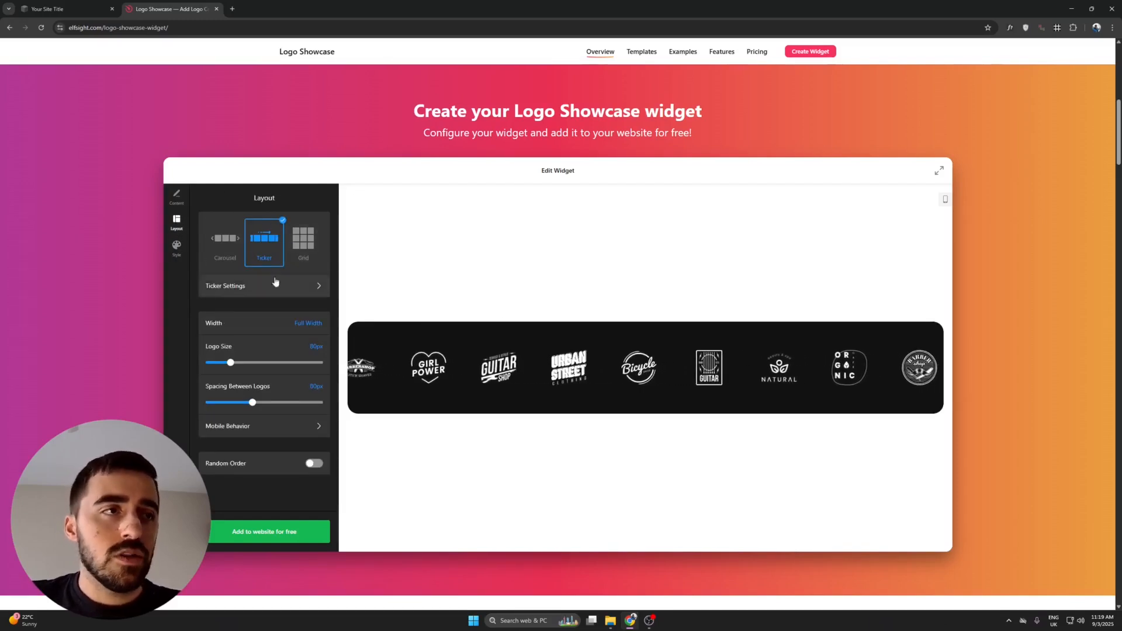
{"action": "left_click", "coordinate": [226, 257]}
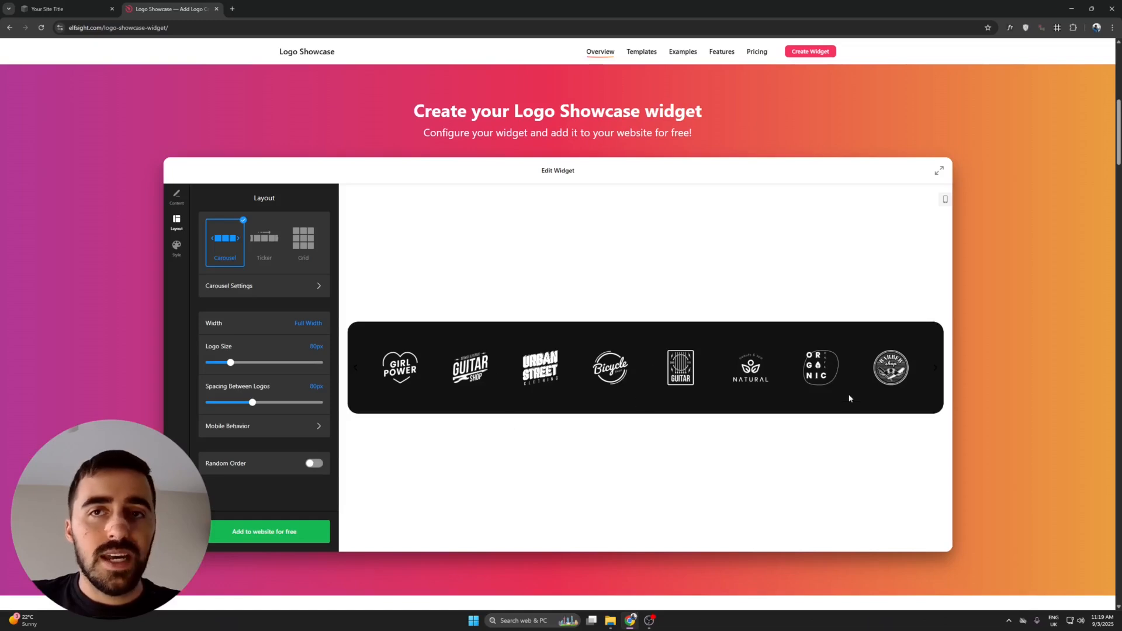
{"action": "left_click_drag", "start_coordinate": [774, 373], "coordinate": [607, 369]}
{"action": "left_click_drag", "start_coordinate": [810, 373], "coordinate": [475, 369]}
{"action": "left_click_drag", "start_coordinate": [714, 380], "coordinate": [446, 355]}
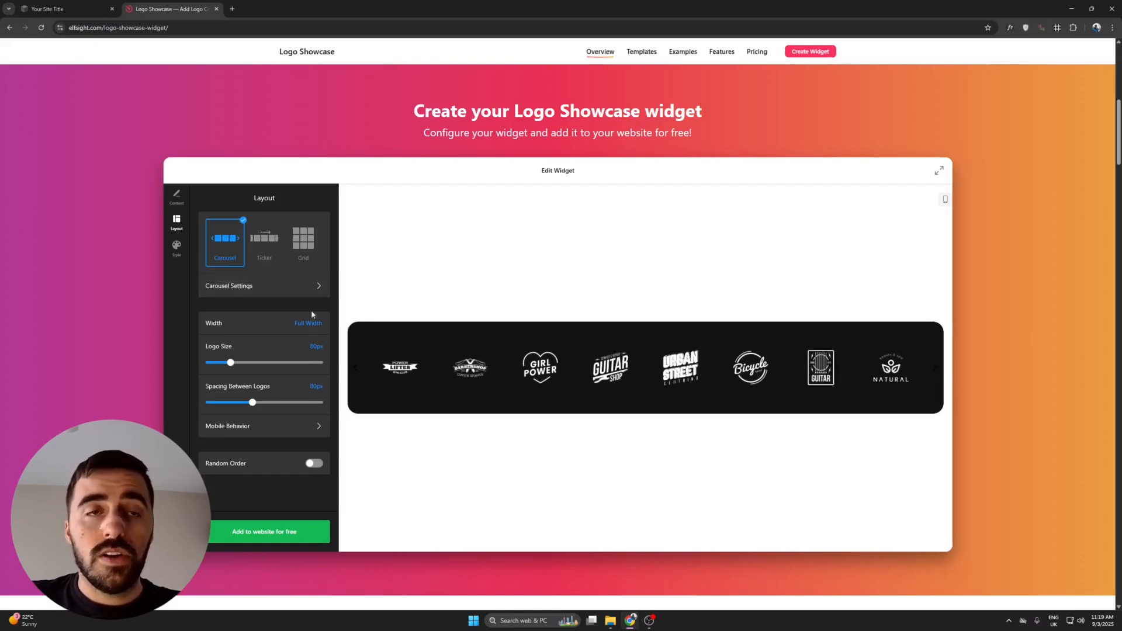
- Review the carousel settings and try the Grid layout before returning to Carousel
{"action": "left_click", "coordinate": [299, 292]}
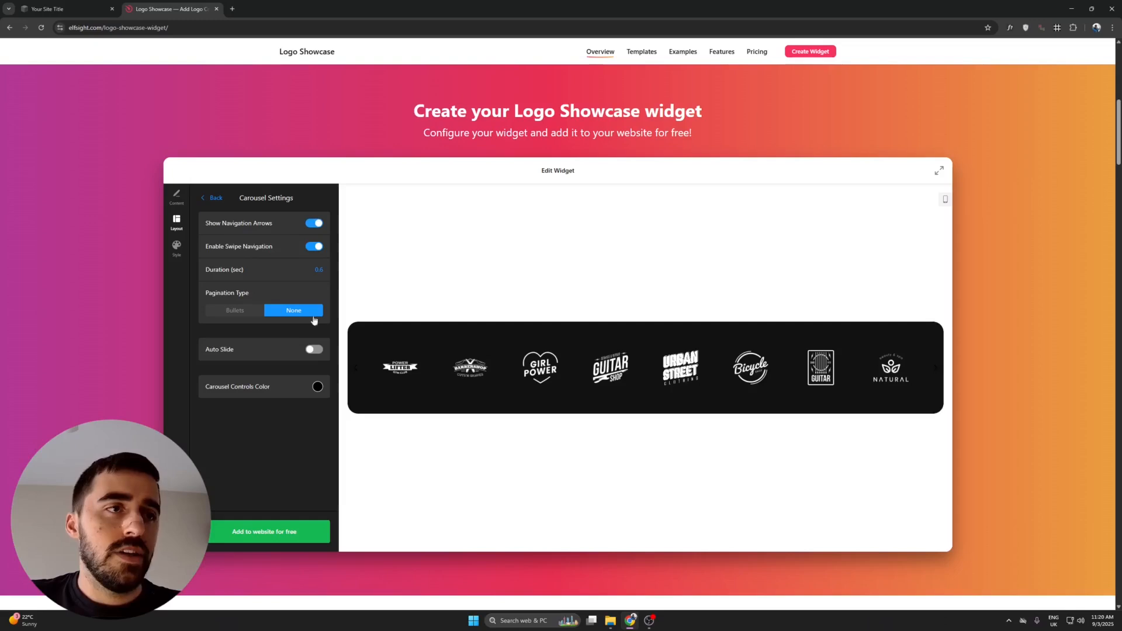
{"action": "left_click", "coordinate": [214, 197]}
{"action": "left_click", "coordinate": [303, 241]}
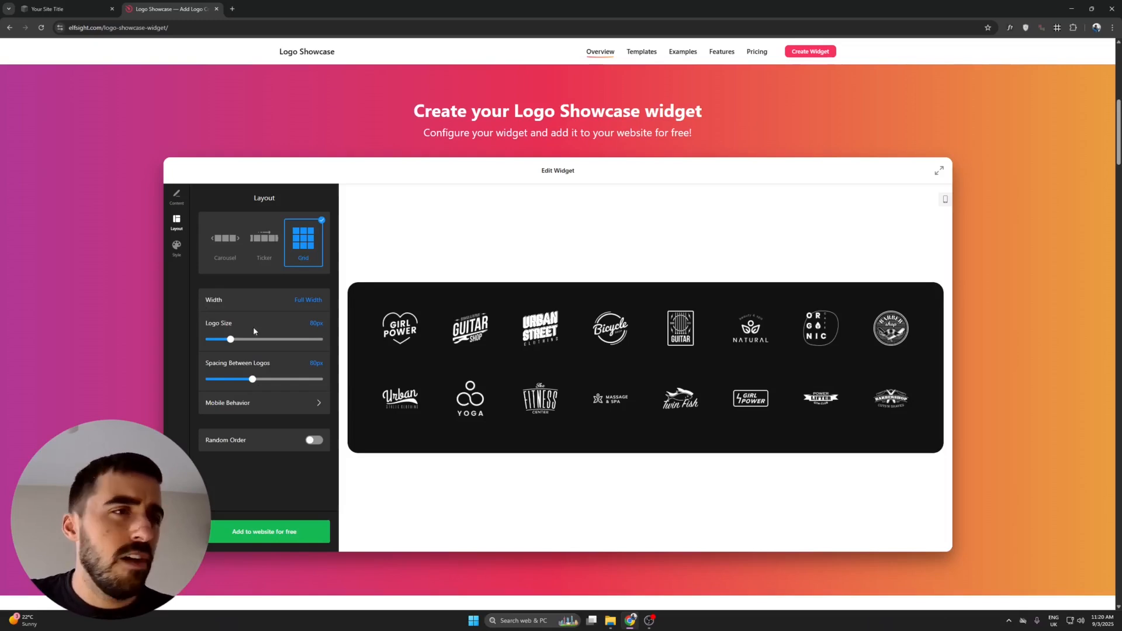
{"action": "left_click", "coordinate": [218, 256]}
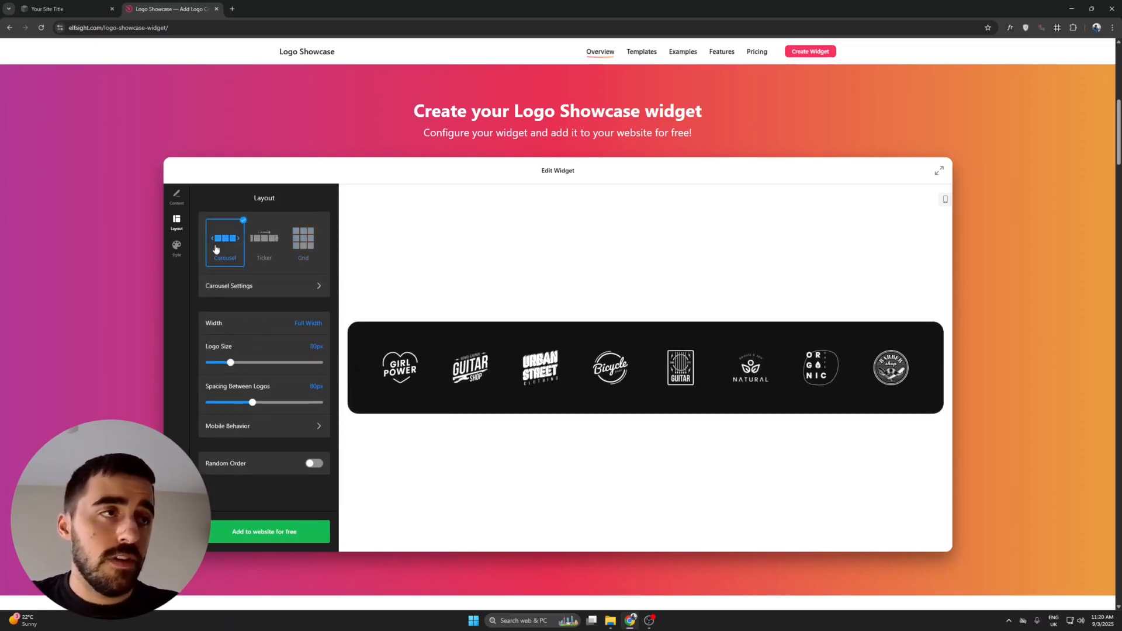
- Check the widget's style options, add the widget to the website for free and publish it
{"action": "left_click", "coordinate": [180, 250]}
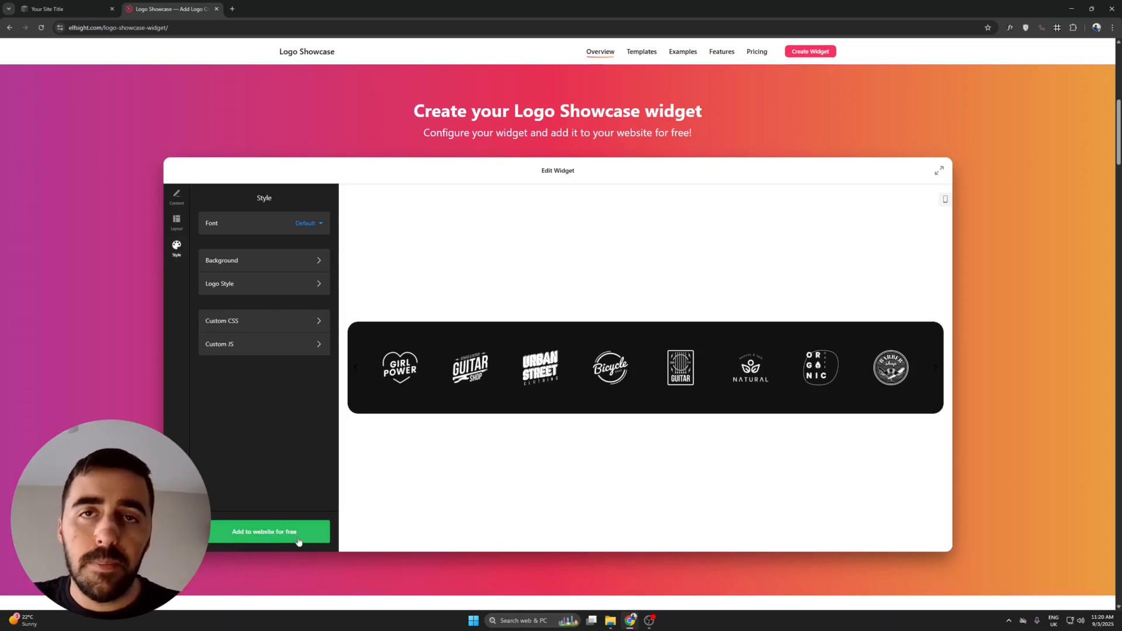
{"action": "left_click", "coordinate": [319, 538]}
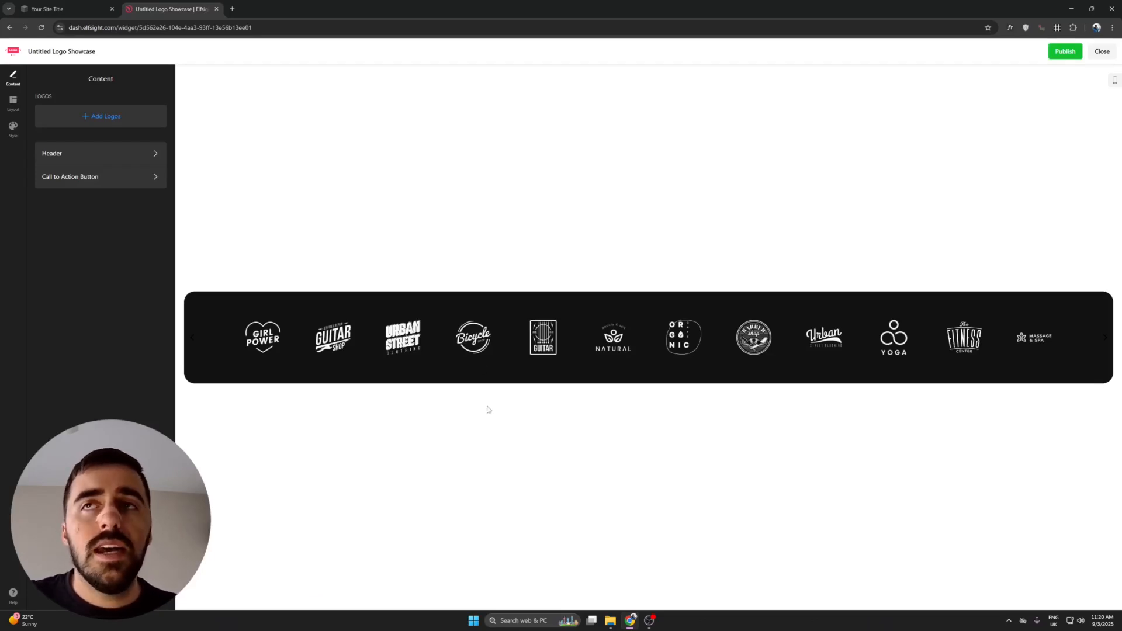
{"action": "left_click", "coordinate": [1063, 52]}
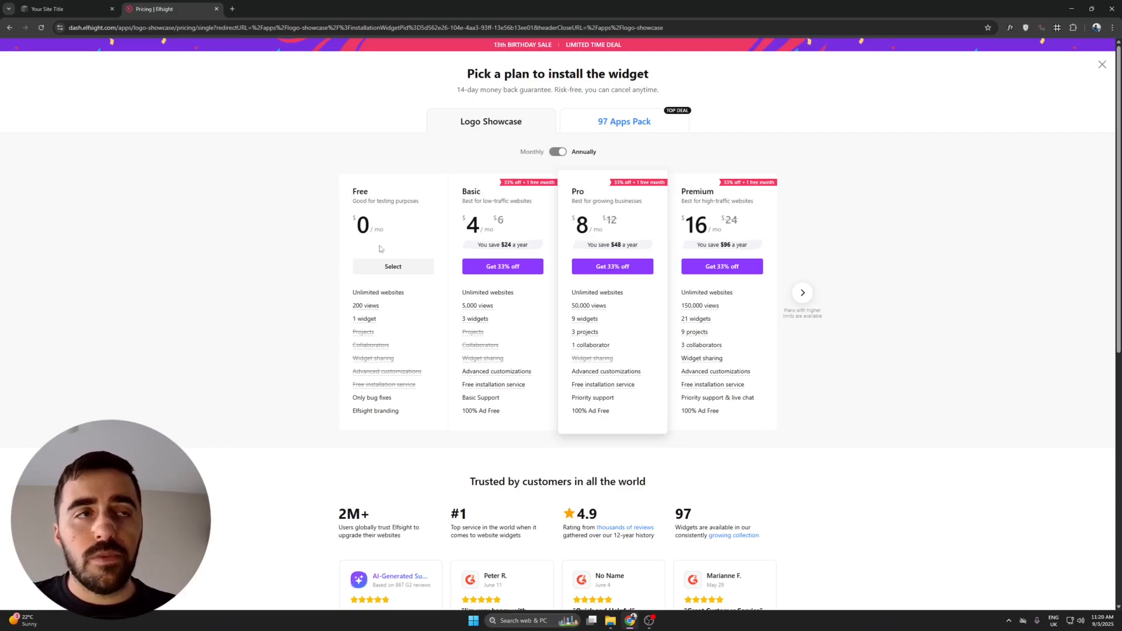
- Compare the Logo Showcase plans, including the Enterprise tiers, under monthly and annual billing
{"action": "mouse_move", "coordinate": [363, 324]}
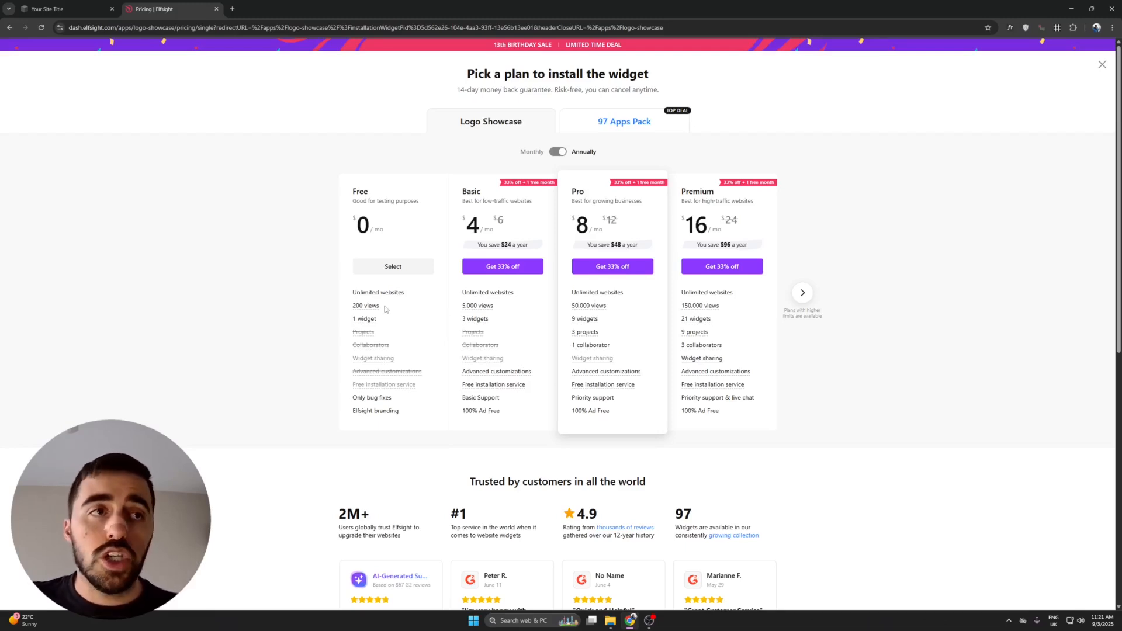
{"action": "left_click", "coordinate": [805, 295]}
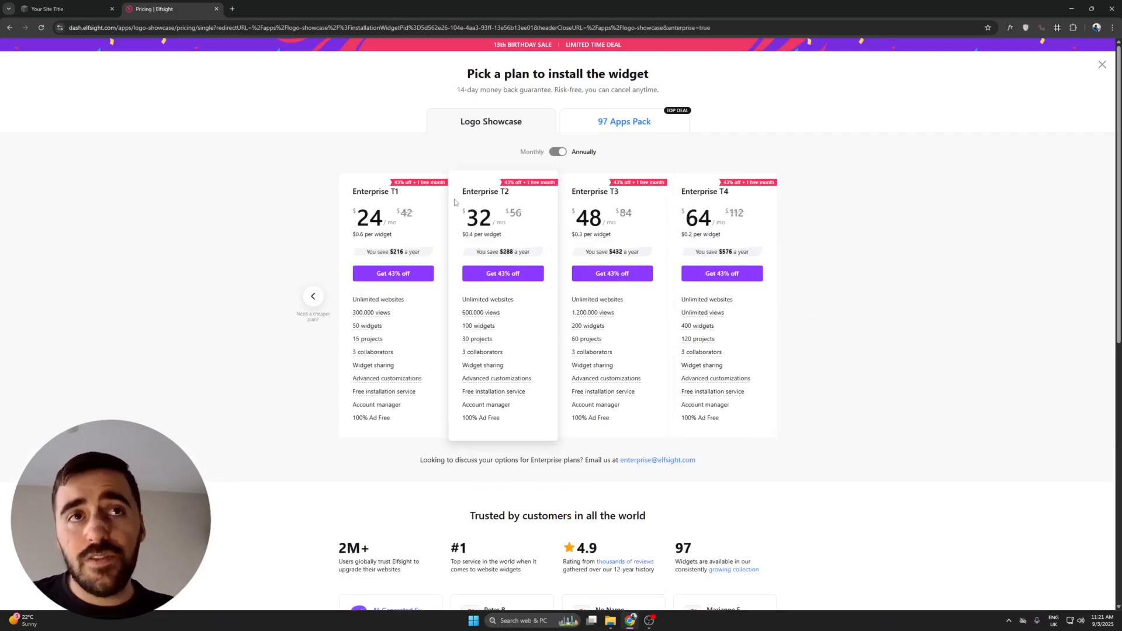
{"action": "left_click", "coordinate": [553, 152]}
{"action": "left_click", "coordinate": [554, 153]}
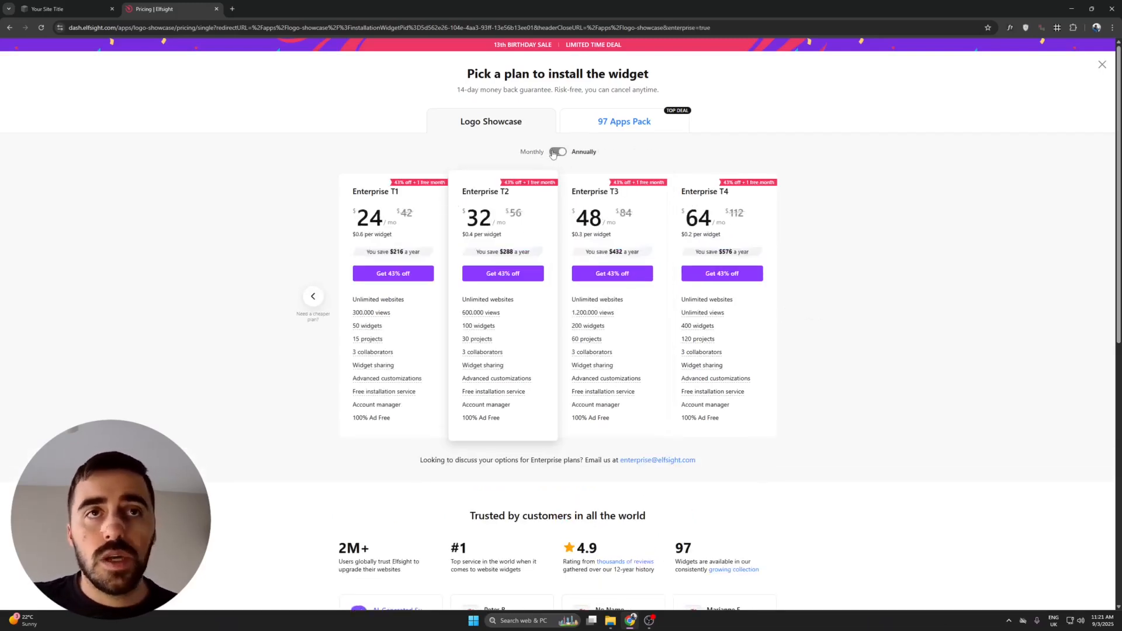
{"action": "left_click", "coordinate": [553, 153]}
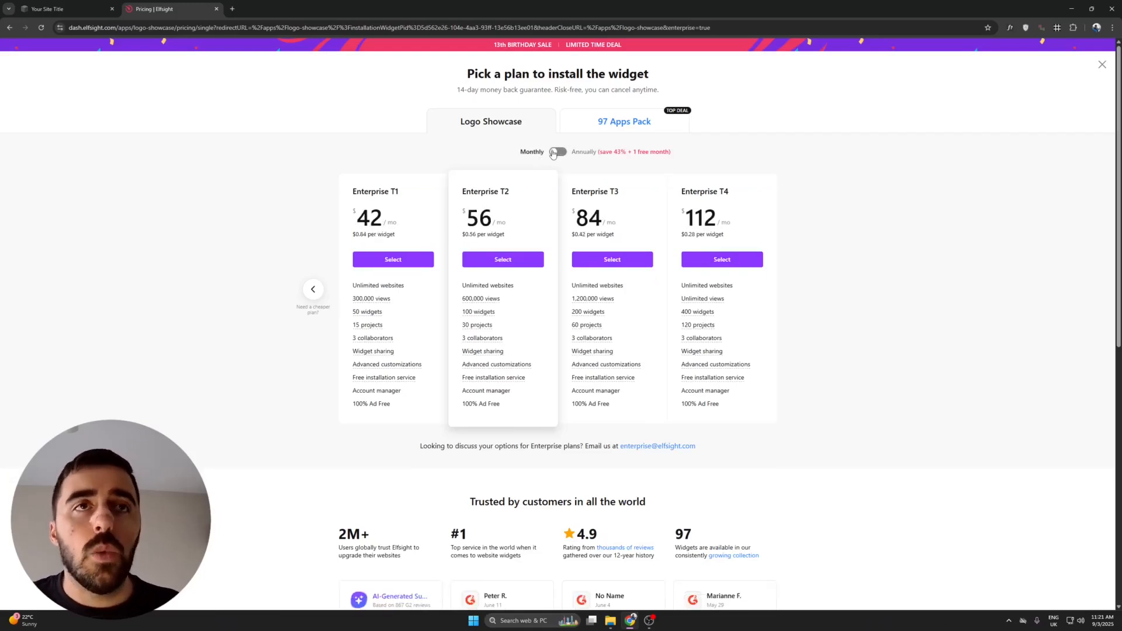
{"action": "left_click", "coordinate": [553, 153]}
{"action": "left_click", "coordinate": [313, 297]}
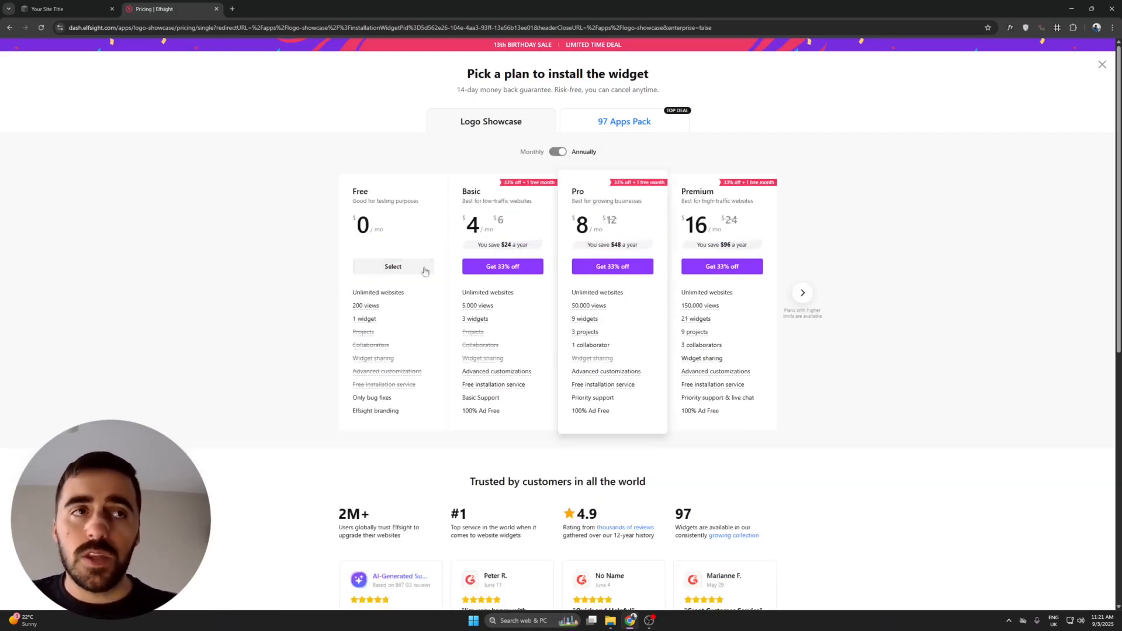
- Select the Free plan and copy the Logo Showcase widget's embed code
{"action": "left_click", "coordinate": [393, 266]}
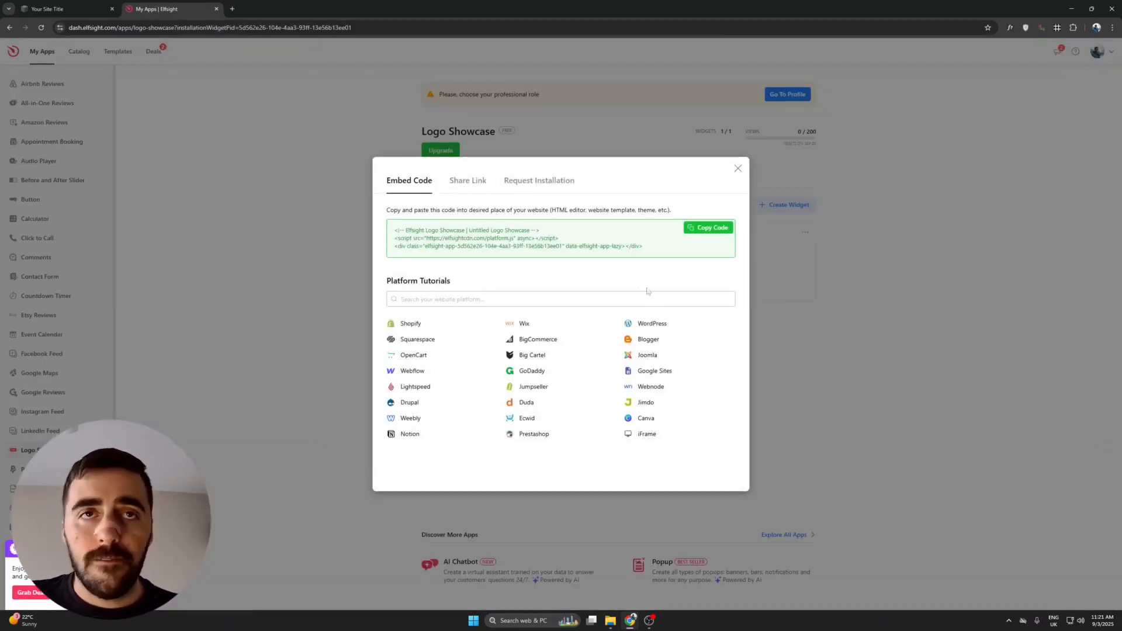
{"action": "left_click", "coordinate": [726, 235]}
- Switch to the Squarespace site and open its Home page for editing
{"action": "left_click", "coordinate": [50, 9]}
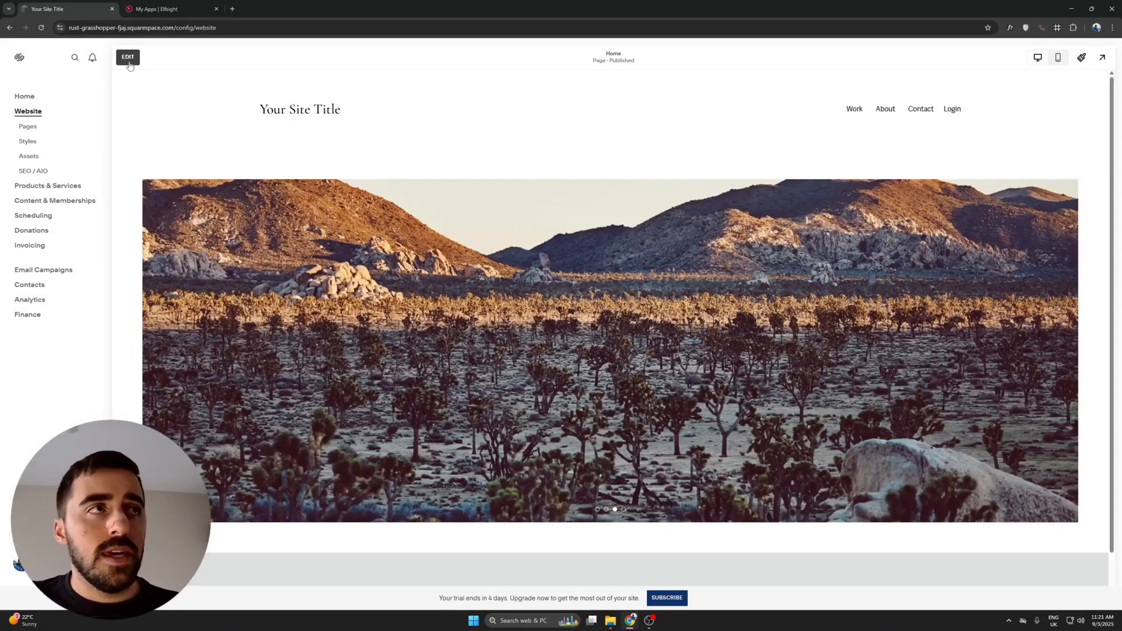
{"action": "left_click", "coordinate": [128, 57]}
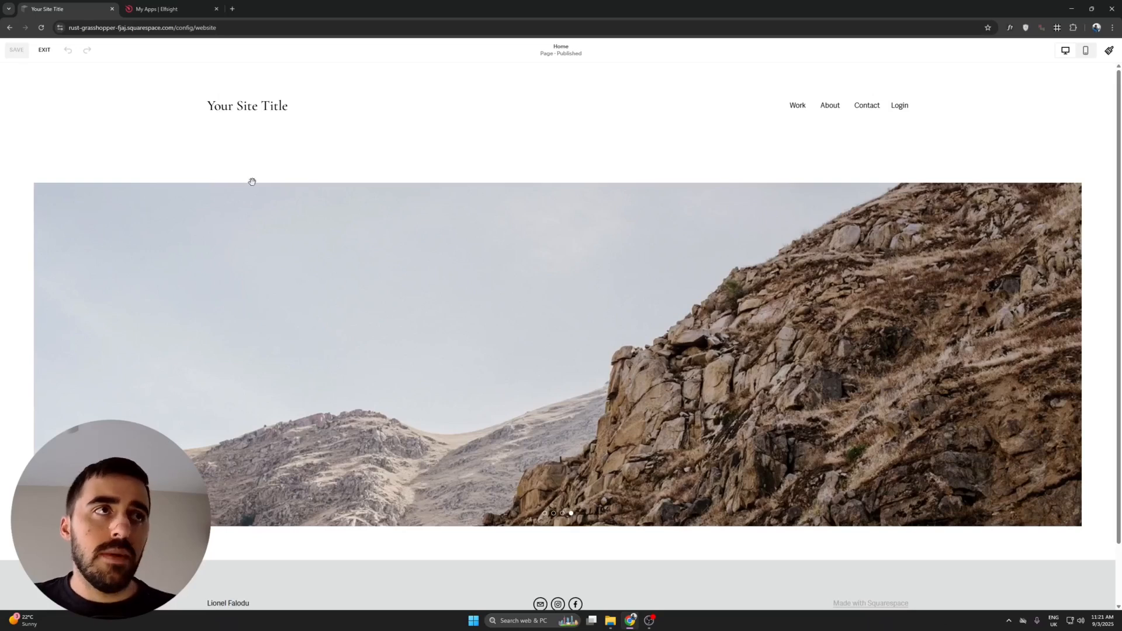
- Add a blank section between the image slideshow and the footer of the Home page
{"action": "scroll", "coordinate": [488, 208], "scroll_direction": "down", "scroll_amount": 1}
{"action": "scroll", "coordinate": [494, 250], "scroll_direction": "up", "scroll_amount": 1}
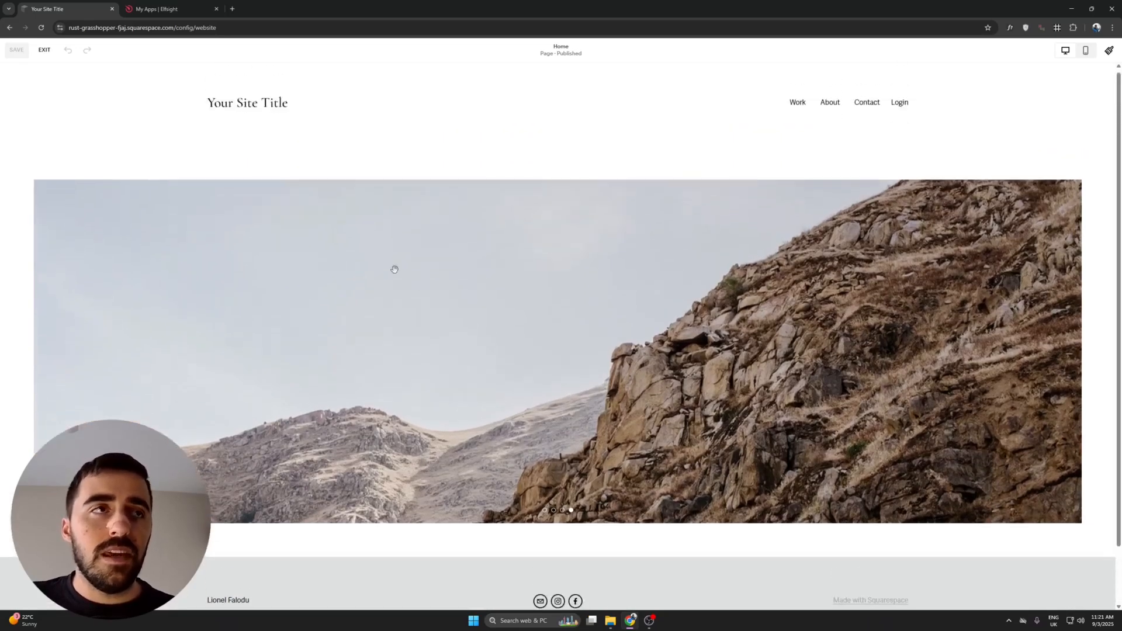
{"action": "scroll", "coordinate": [561, 514], "scroll_direction": "down", "scroll_amount": 1}
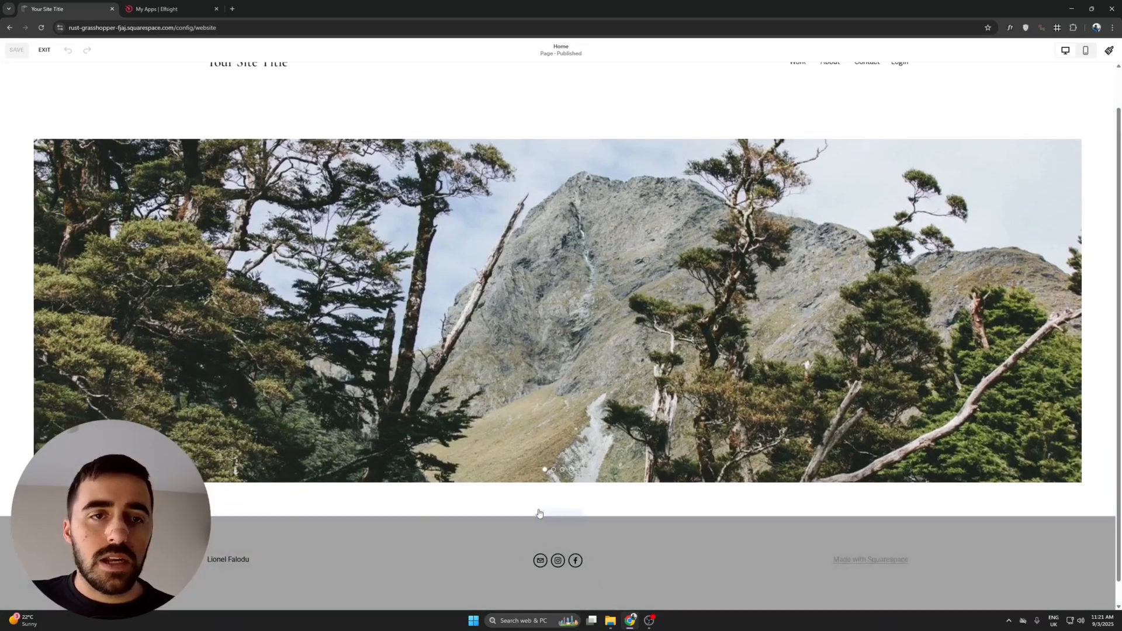
{"action": "left_click", "coordinate": [562, 517]}
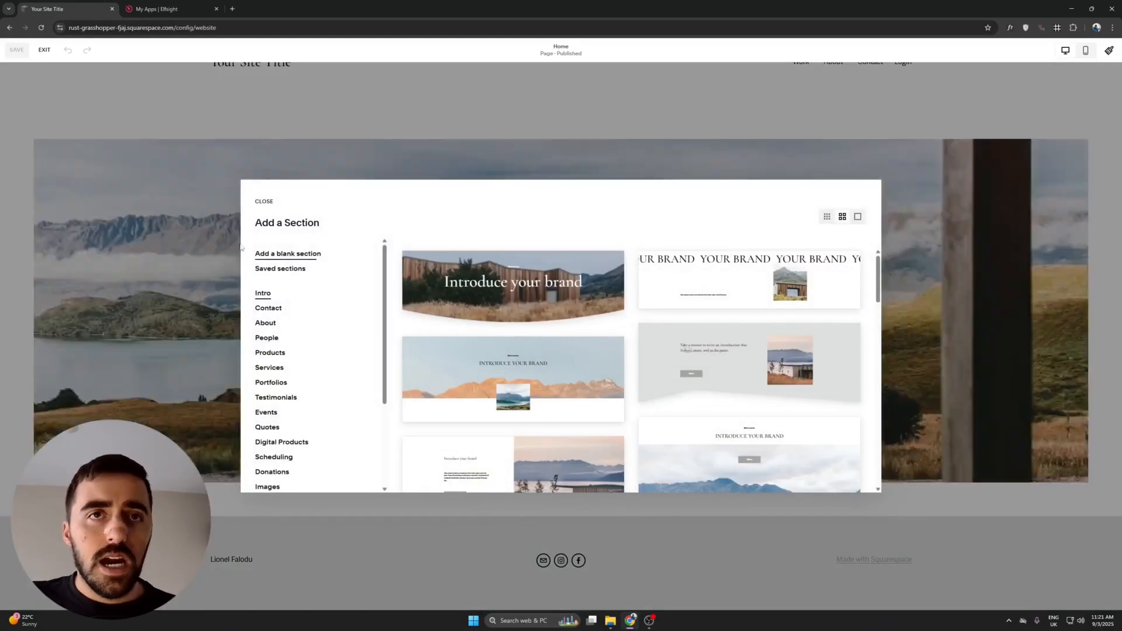
{"action": "left_click", "coordinate": [277, 253]}
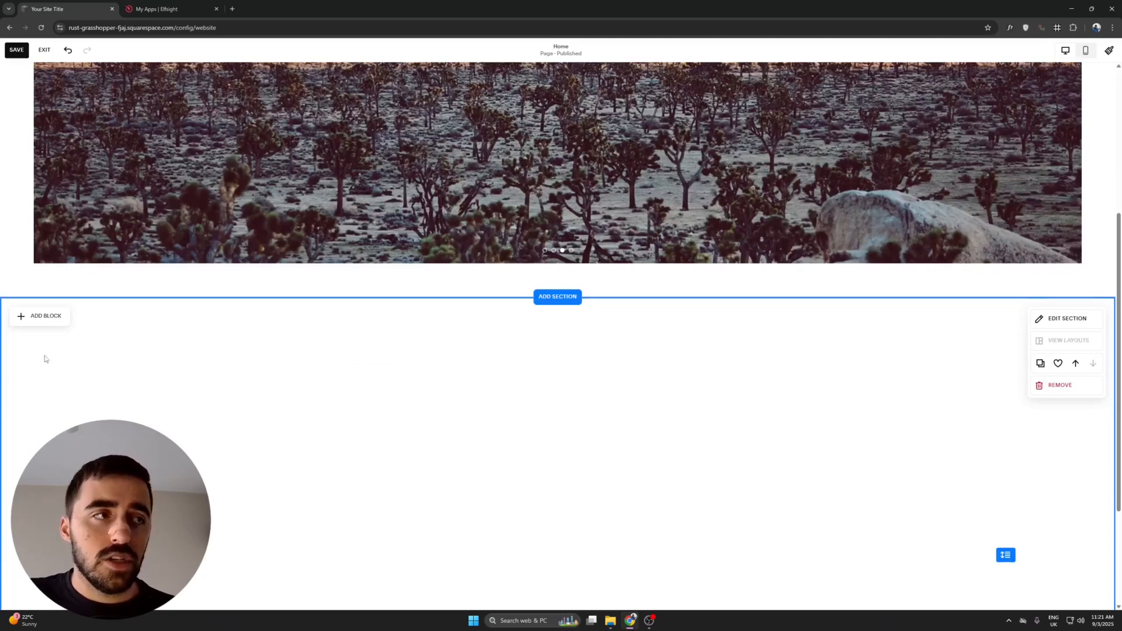
- Find the Code block by searching for "code" and add it to the new blank section
{"action": "left_click", "coordinate": [46, 316]}
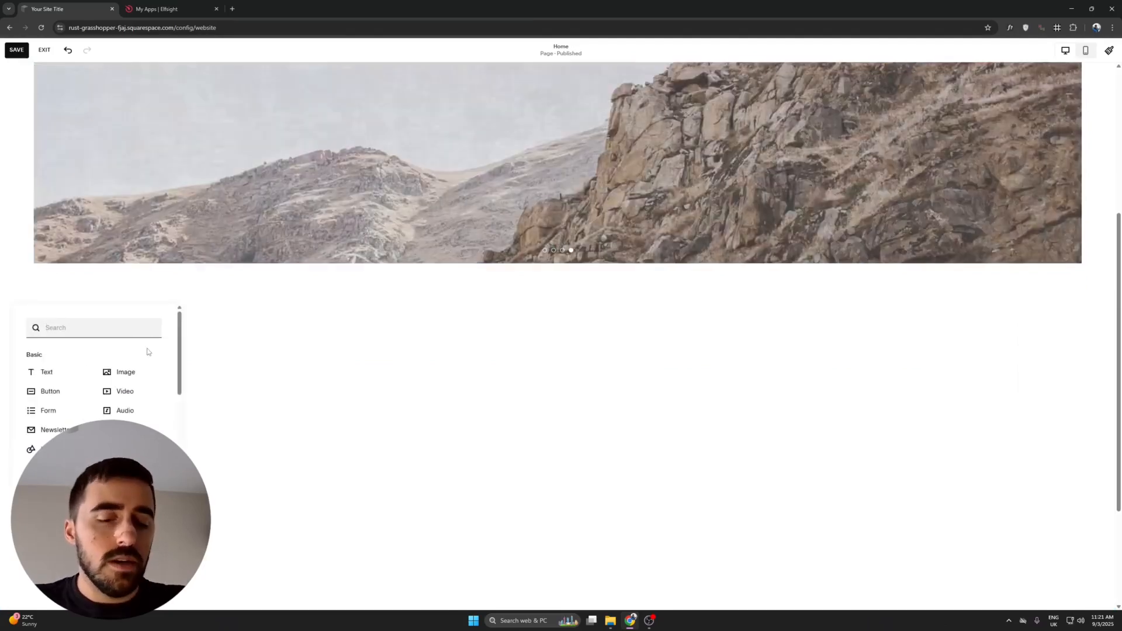
{"action": "type", "text": "code"}
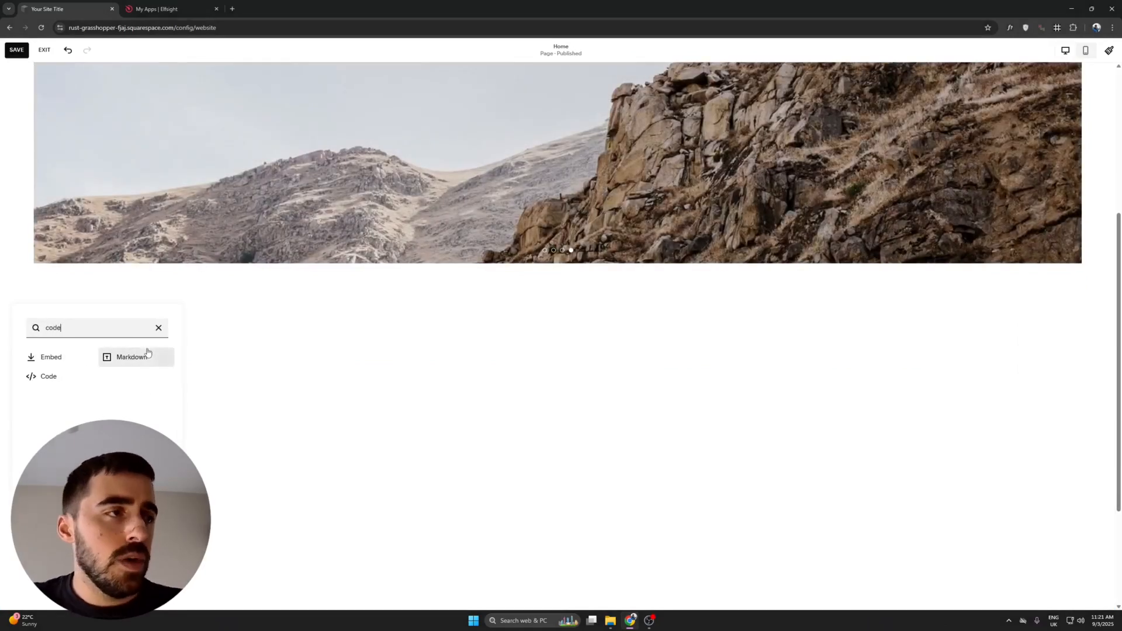
{"action": "left_click", "coordinate": [62, 383]}
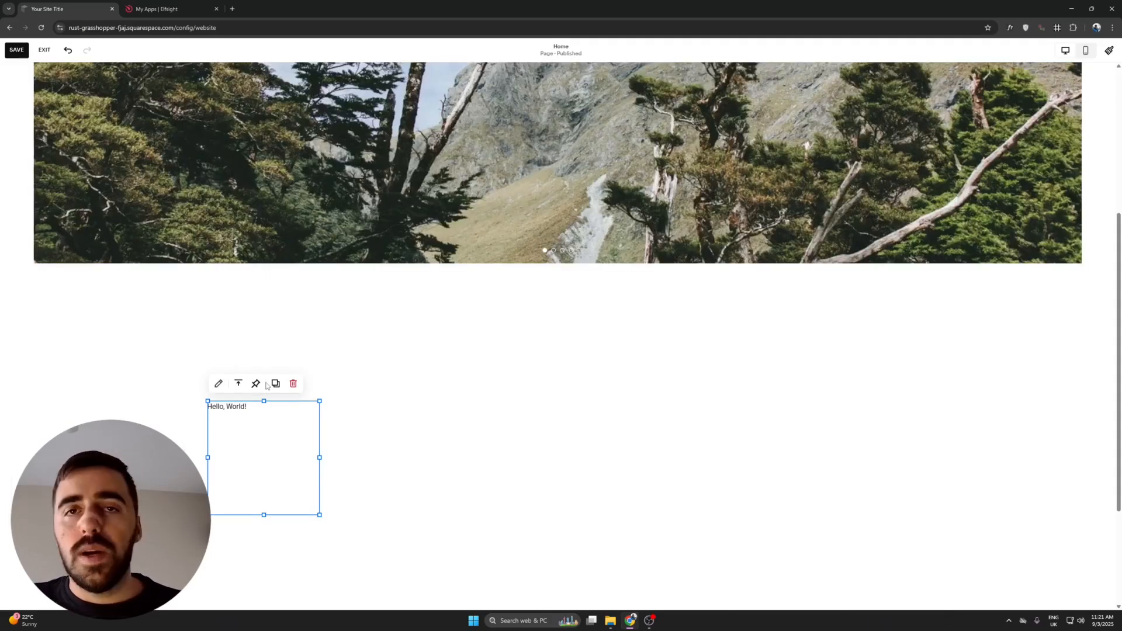
- Replace the code block's default "Hello, World!" HTML with the copied Logo Showcase embed code and close its editor
{"action": "double_click", "coordinate": [248, 447]}
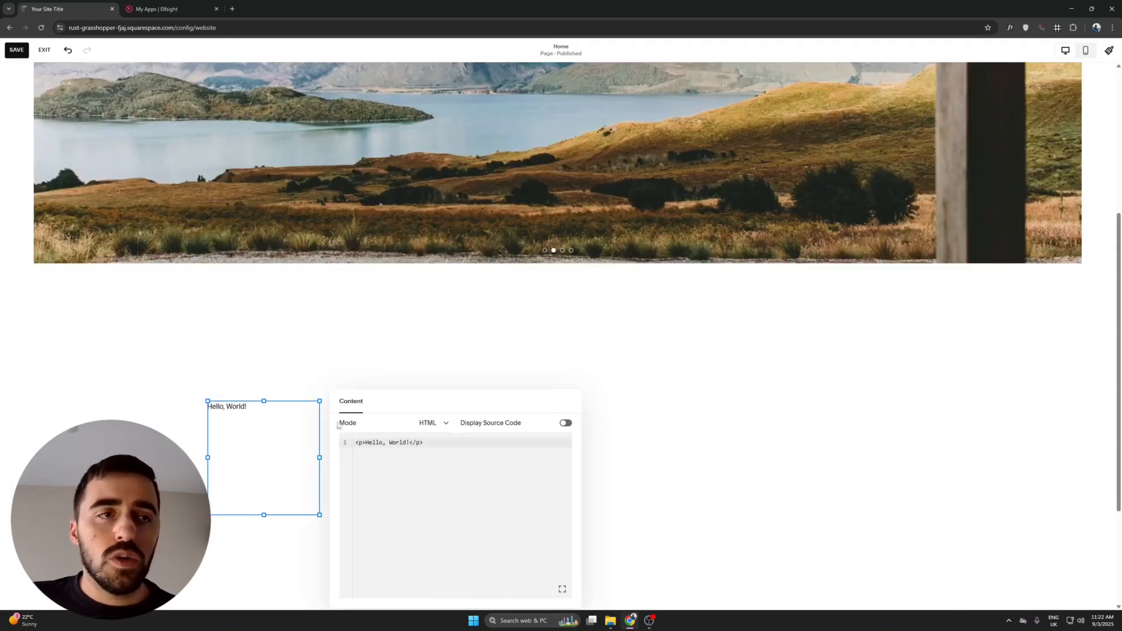
{"action": "left_click_drag", "start_coordinate": [364, 411], "coordinate": [366, 283]}
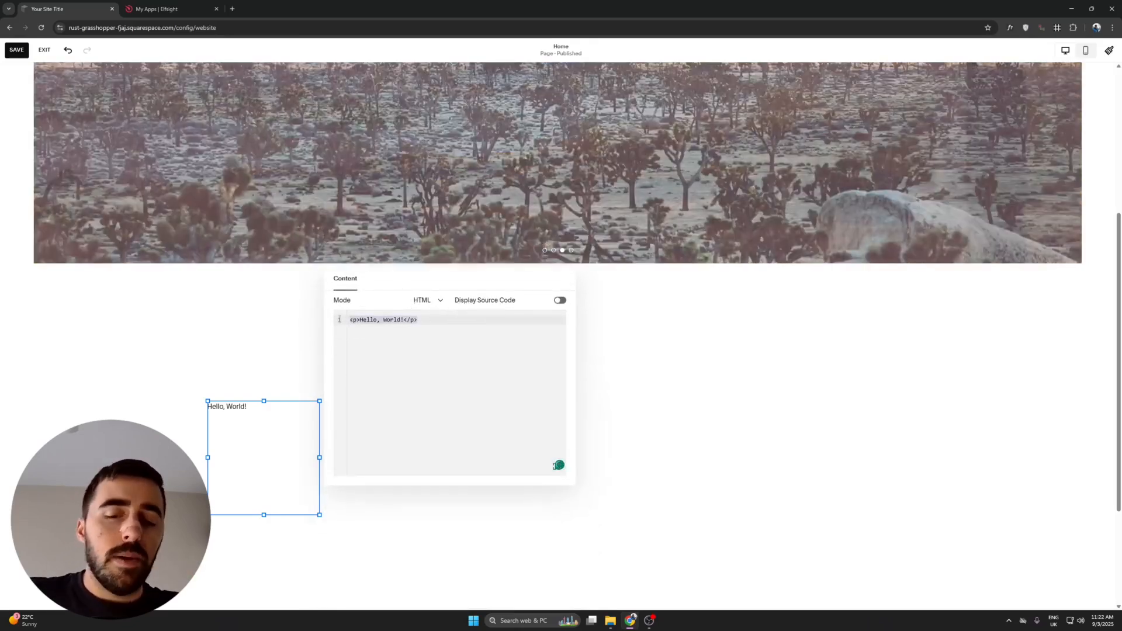
{"action": "key", "text": "ctrl+a"}
{"action": "key", "text": "BackSpace"}
{"action": "key", "text": "ctrl+v"}
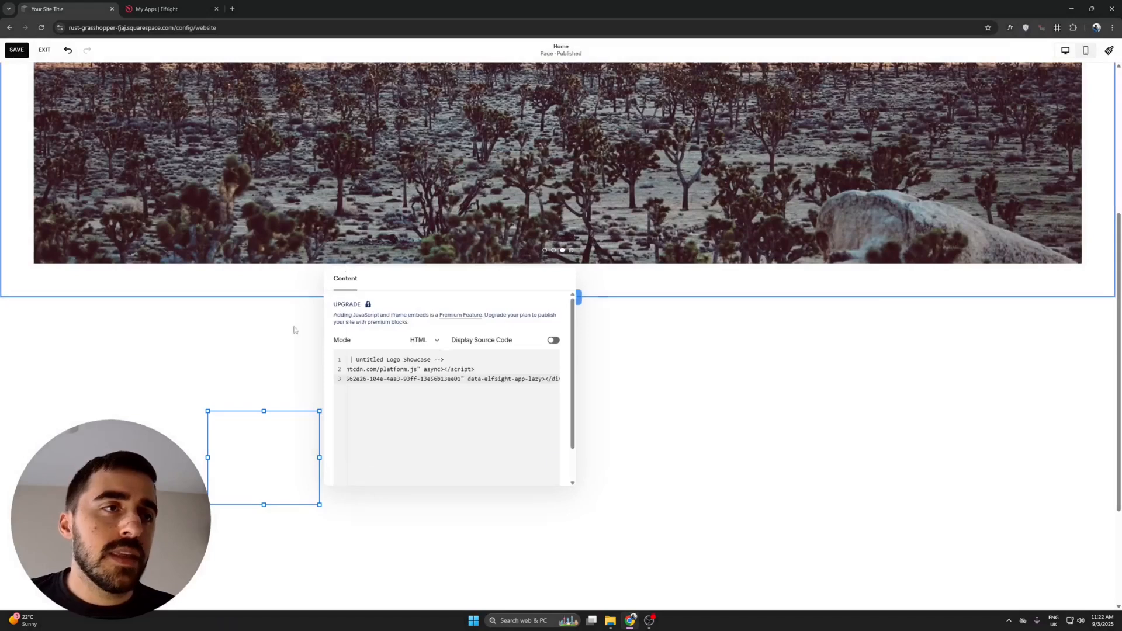
{"action": "left_click", "coordinate": [280, 285]}
- Widen the code block to span the page's content width, and save the page before leaving edit mode
{"action": "left_click_drag", "start_coordinate": [319, 459], "coordinate": [978, 461]}
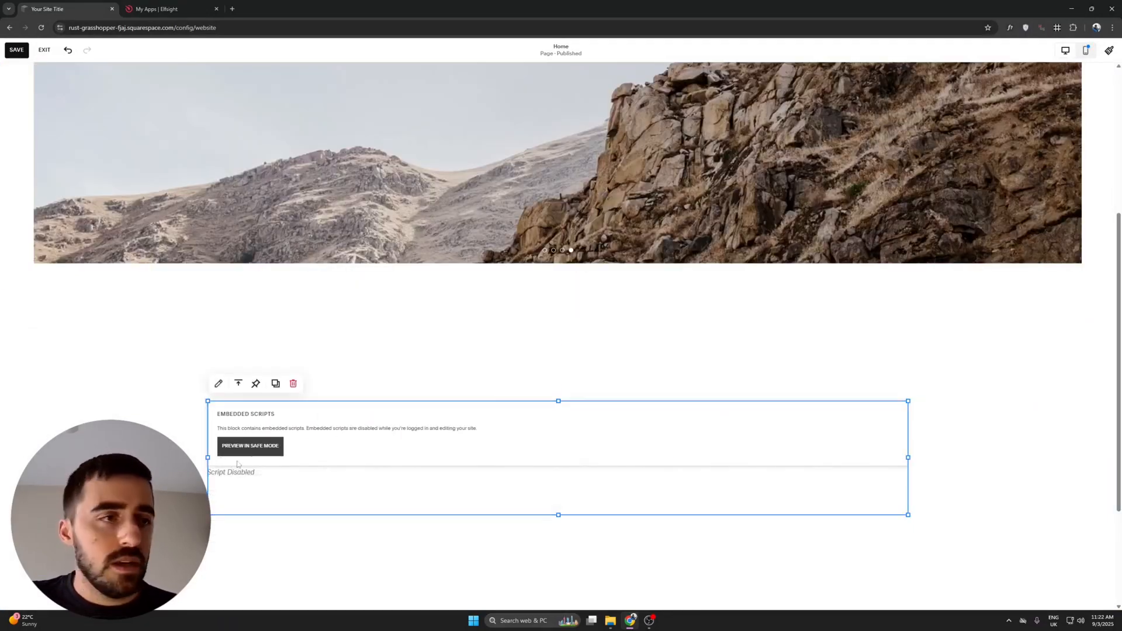
{"action": "left_click_drag", "start_coordinate": [206, 456], "coordinate": [126, 453]}
{"action": "left_click", "coordinate": [17, 51]}
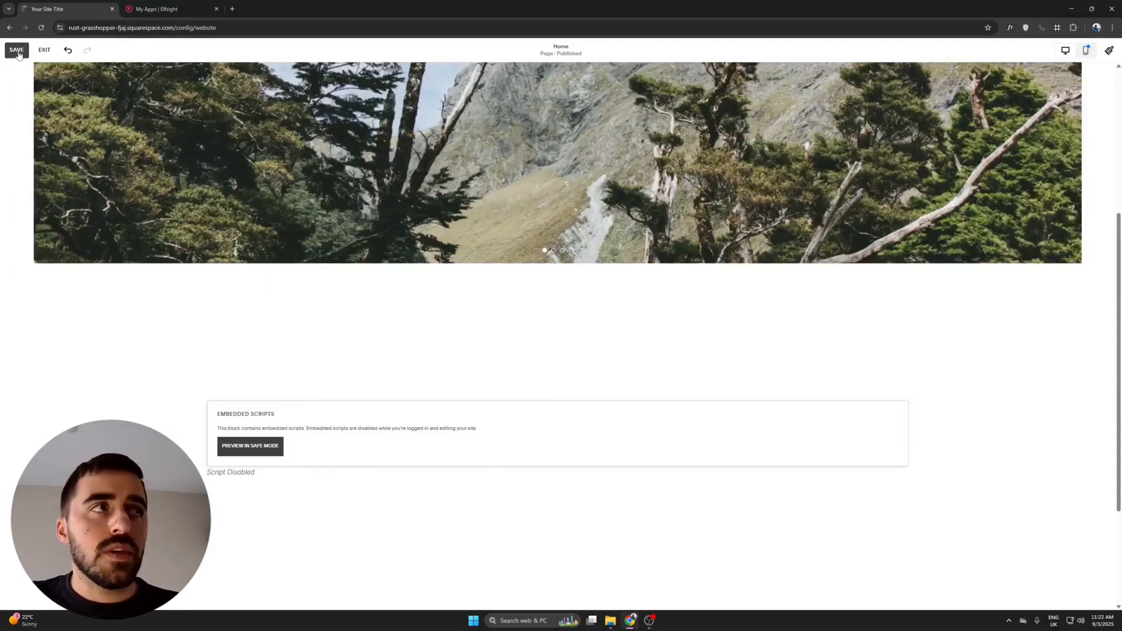
{"action": "left_click", "coordinate": [42, 52]}
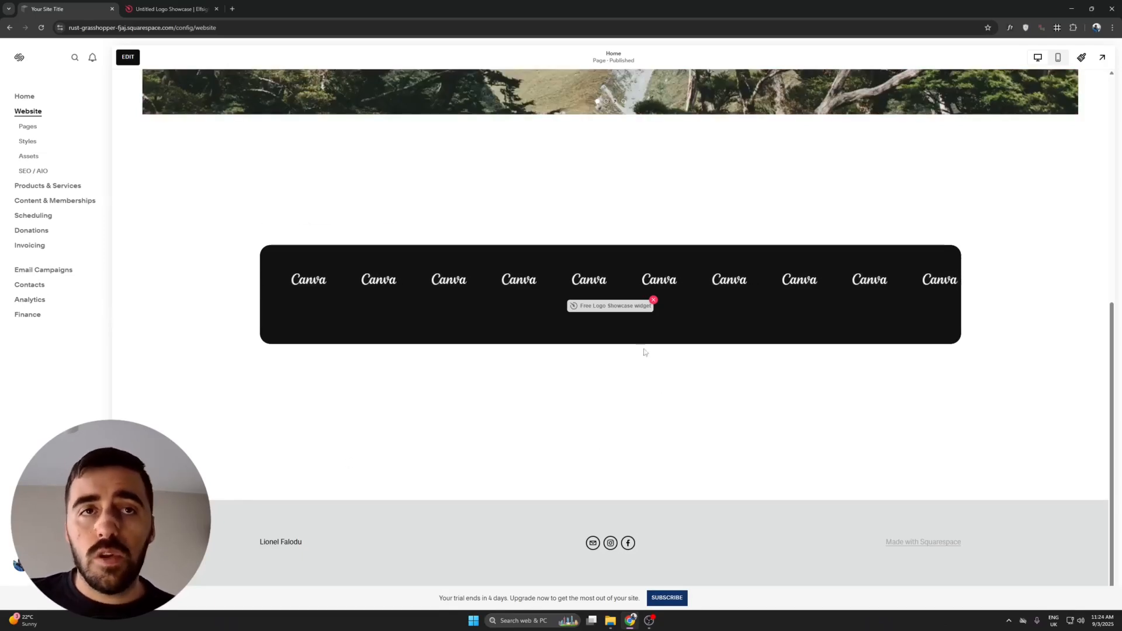
{"action": "mouse_move", "coordinate": [615, 328]}
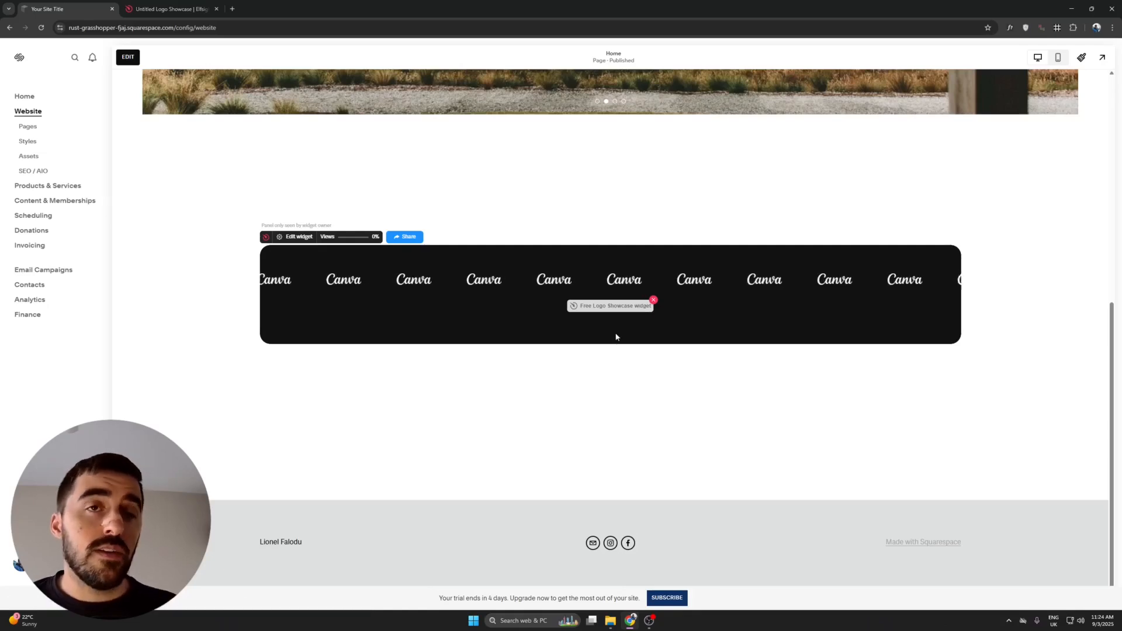